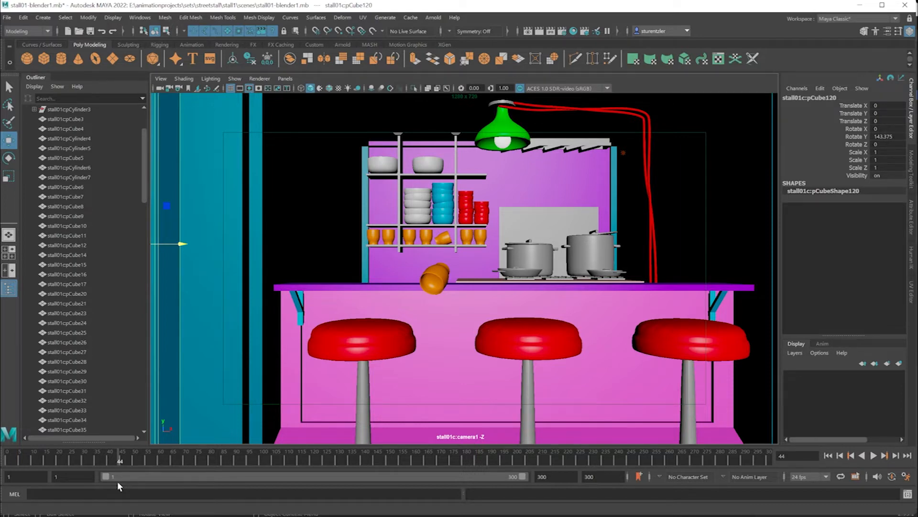
# Scrub through the camera animation to frame 53 and compare the left stool seat without and with smooth mesh preview
pyautogui.moveTo(126, 459); pyautogui.dragTo(227, 462)
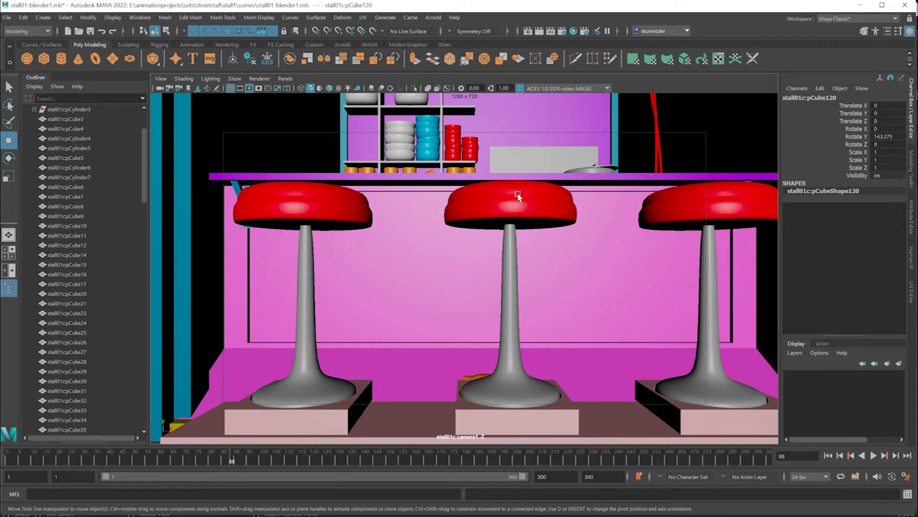
pyautogui.moveTo(329, 460); pyautogui.dragTo(142, 443)
pyautogui.click(339, 328)
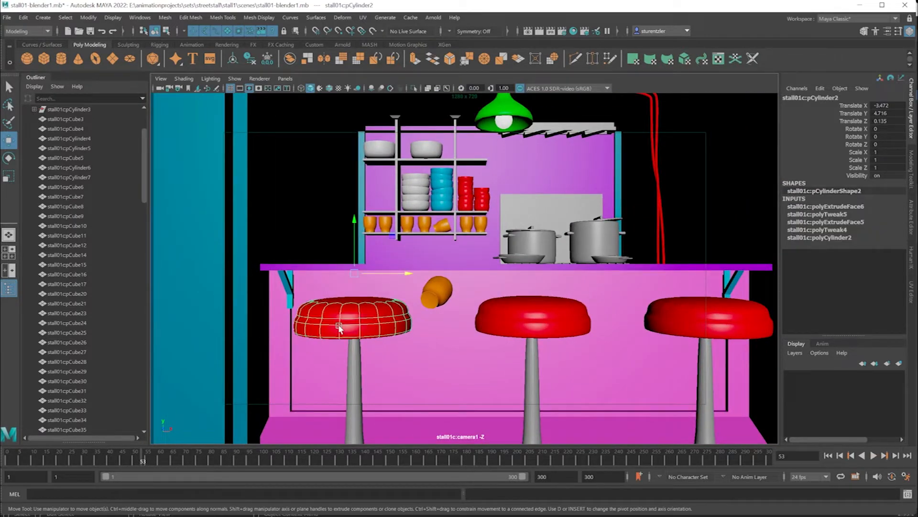
pyautogui.press('1')
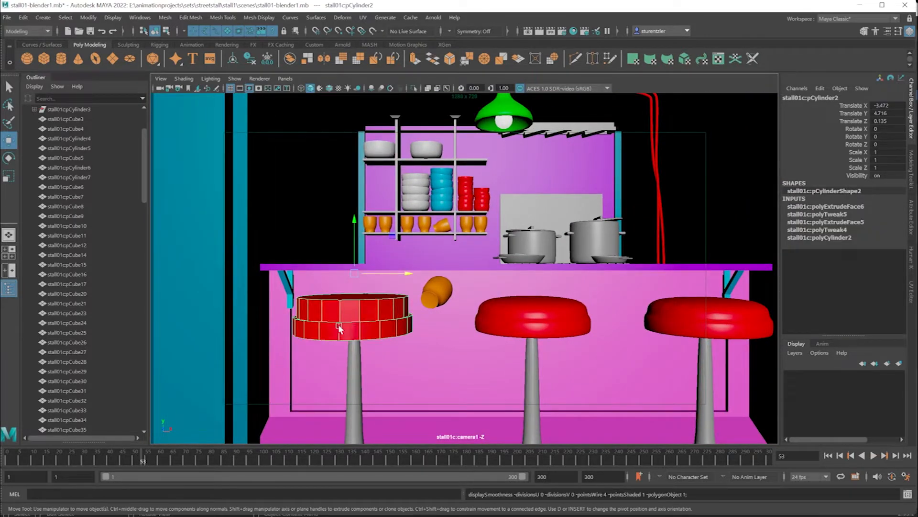
pyautogui.press('3')
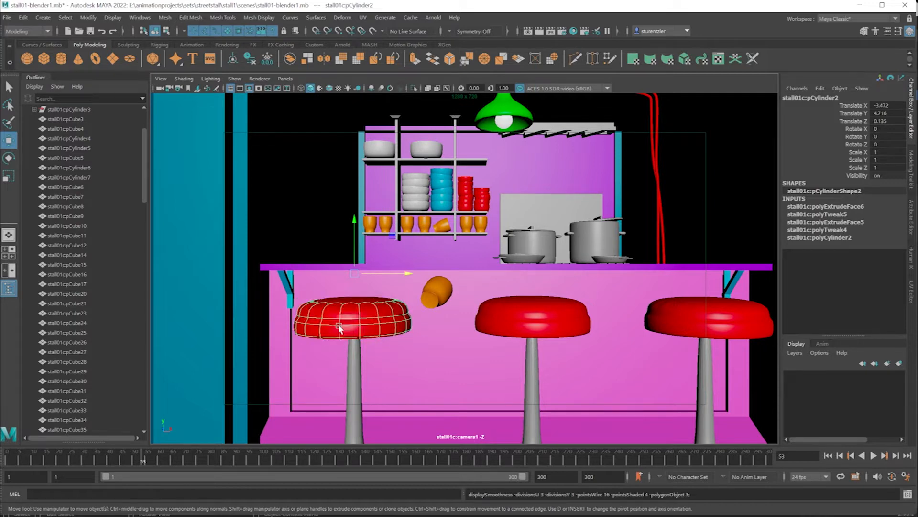
# Compare smooth mesh preview on and off for the counter area and the left door, then reselect the left stool seat
pyautogui.click(302, 262)
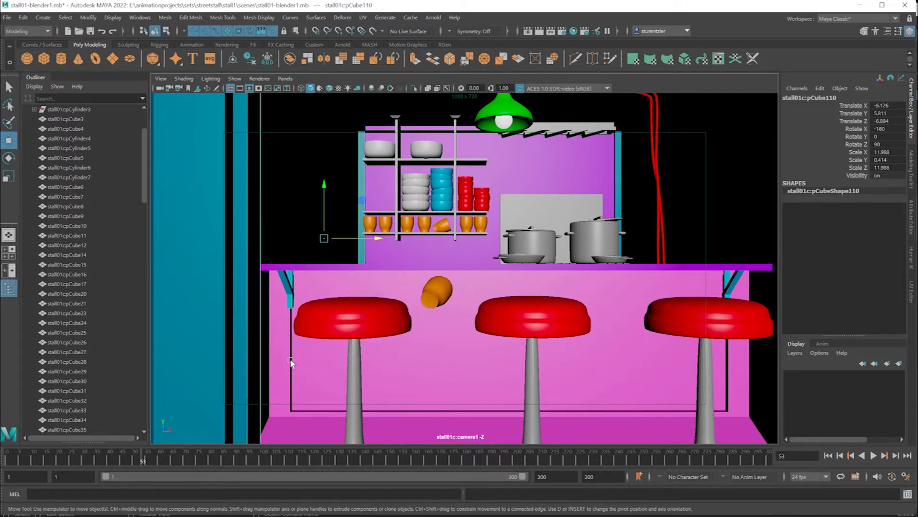
pyautogui.press('3')
pyautogui.press('1')
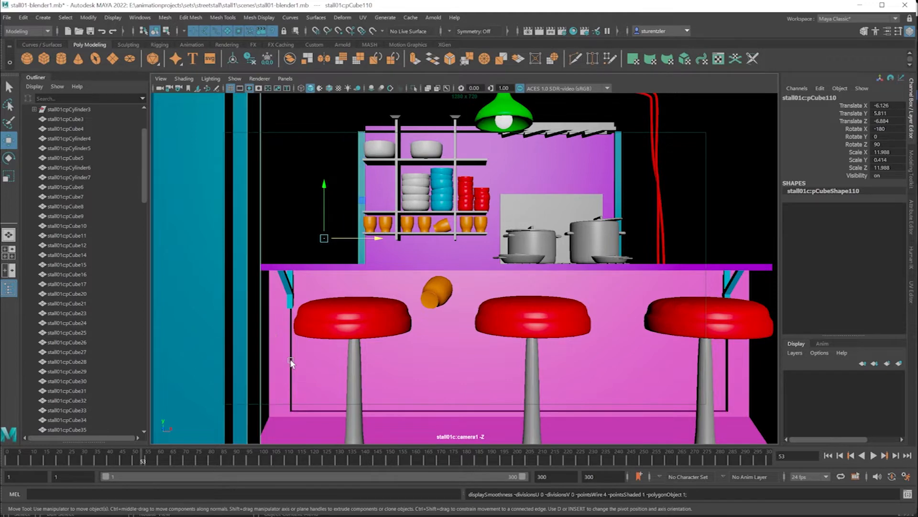
pyautogui.scroll(-5, 297, 270)
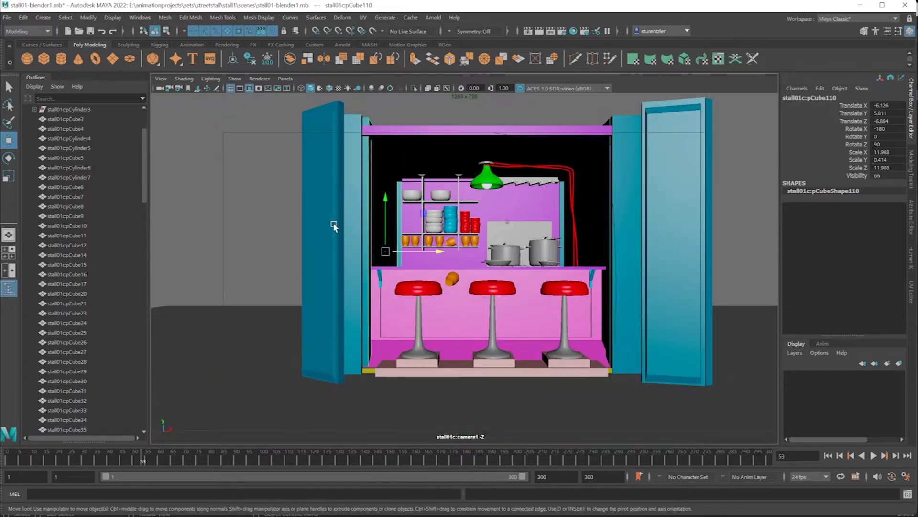
pyautogui.click(334, 225)
pyautogui.press('3')
pyautogui.press('1')
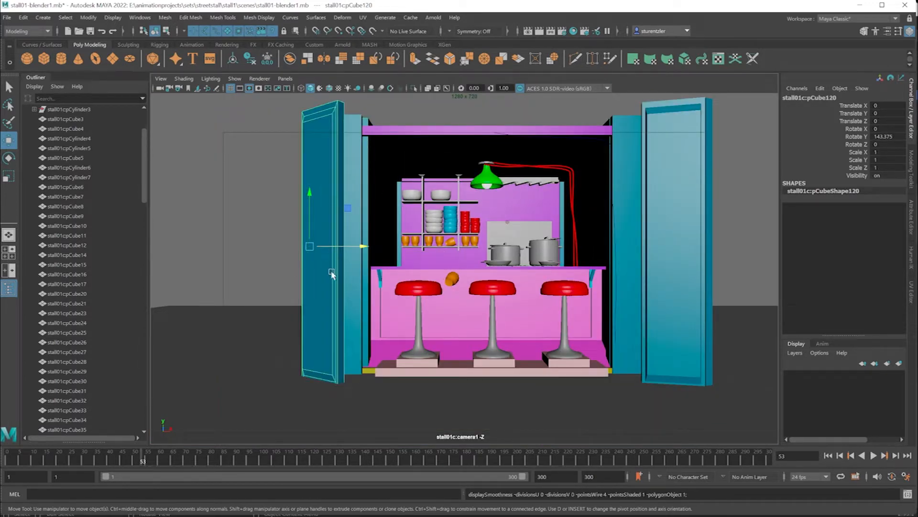
pyautogui.click(430, 287)
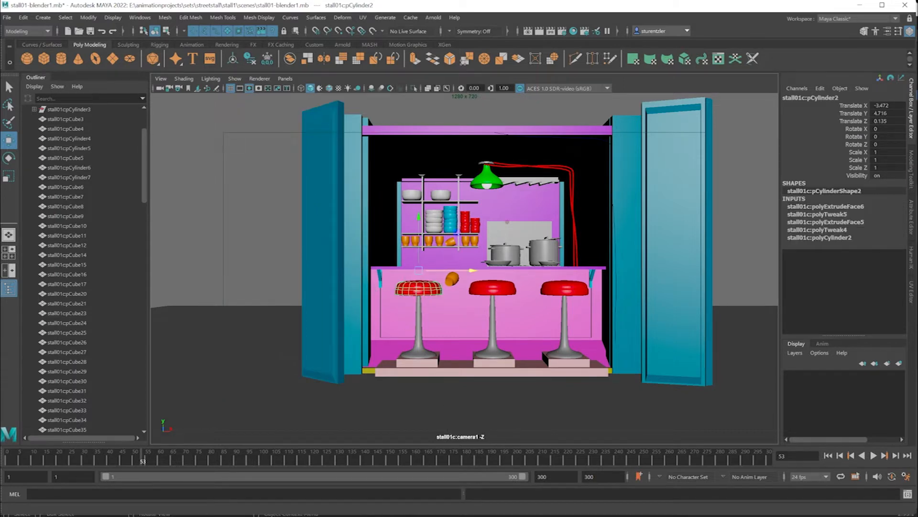
pyautogui.scroll(3, 529, 400)
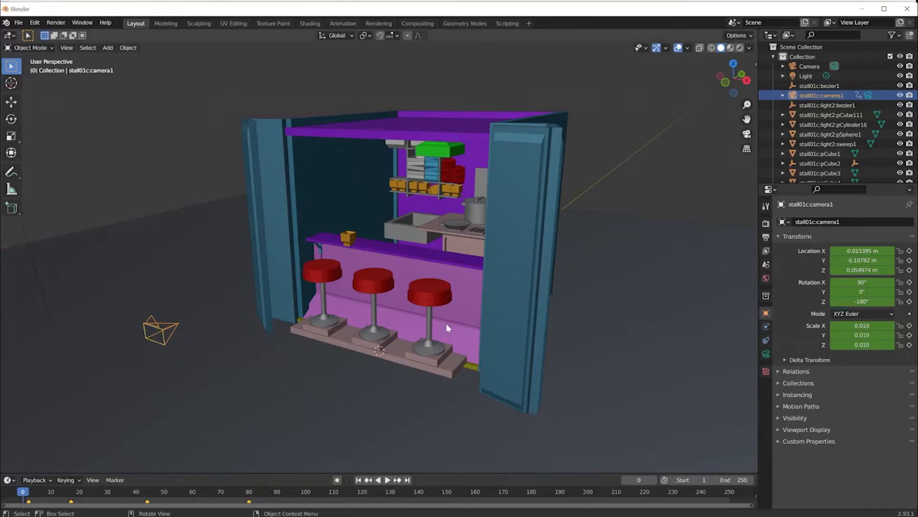
# Switch to Blender and inspect the imported stall's unsmoothed stools and the orange cup on the counter
pyautogui.scroll(5, 345, 269)
pyautogui.scroll(3, 345, 270)
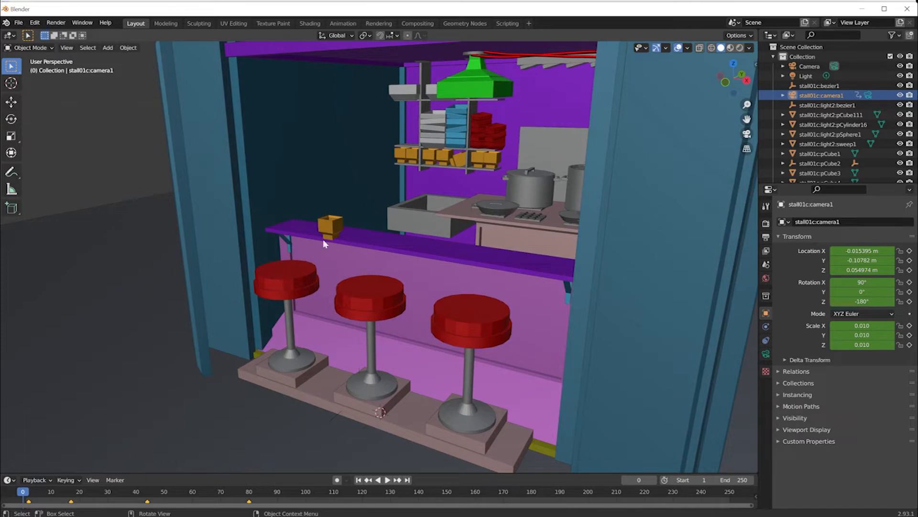
pyautogui.click(328, 224)
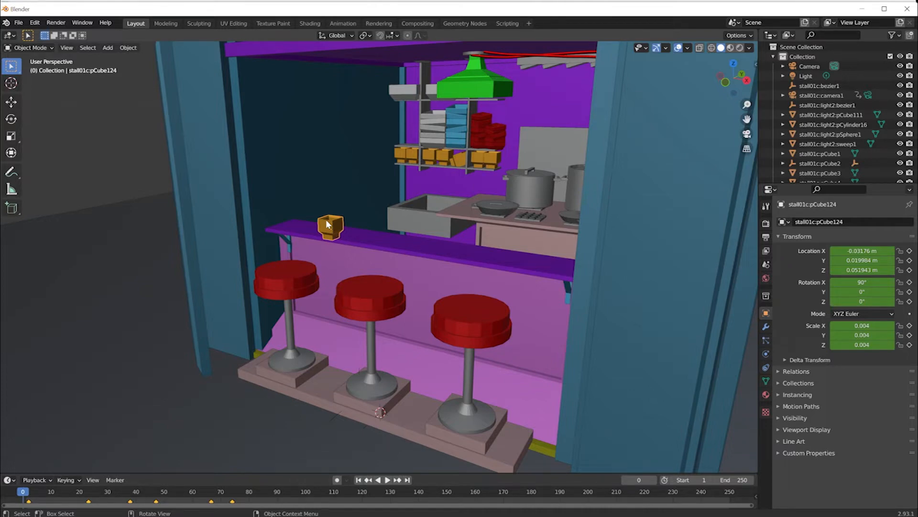
pyautogui.scroll(-4, 328, 224)
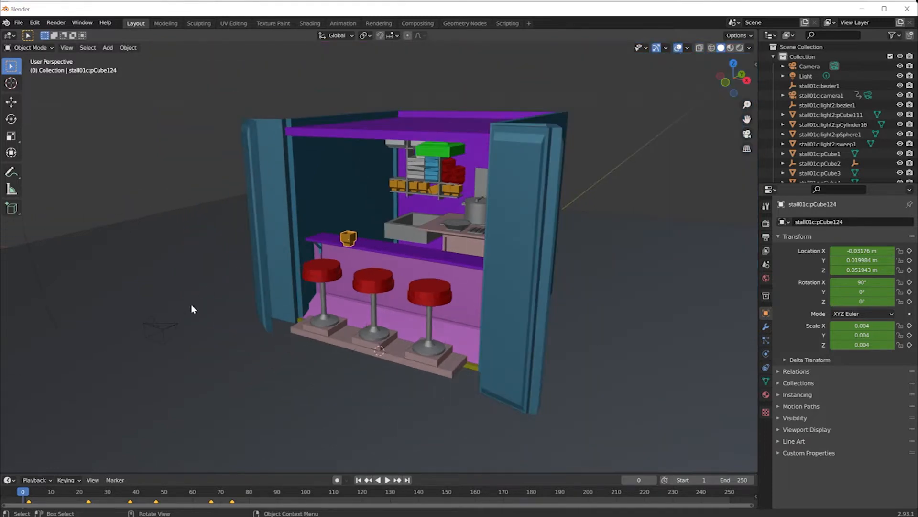
# Select the imported stall camera and scrub the timeline to review its keyframed animation
pyautogui.click(162, 331)
pyautogui.scroll(2, 168, 335)
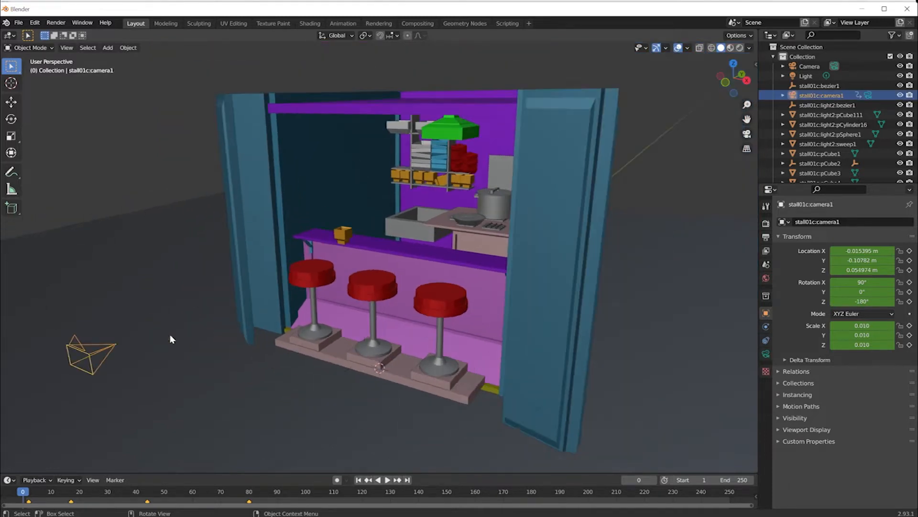
pyautogui.moveTo(163, 364)
pyautogui.mouseDown(button='middle')
pyautogui.moveTo(139, 361)
pyautogui.moveTo(189, 362)
pyautogui.moveTo(168, 366)
pyautogui.mouseUp(button='middle')
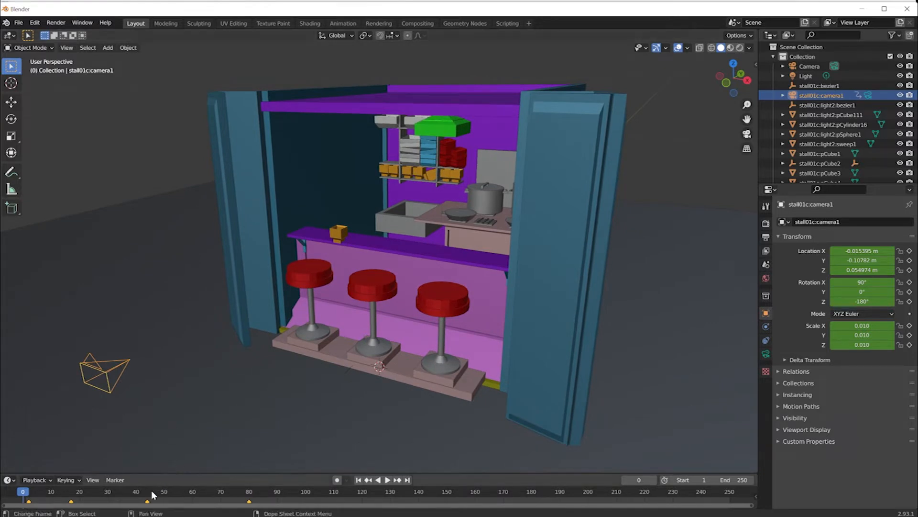
pyautogui.moveTo(128, 503); pyautogui.dragTo(112, 503)
pyautogui.moveTo(23, 492); pyautogui.dragTo(207, 502)
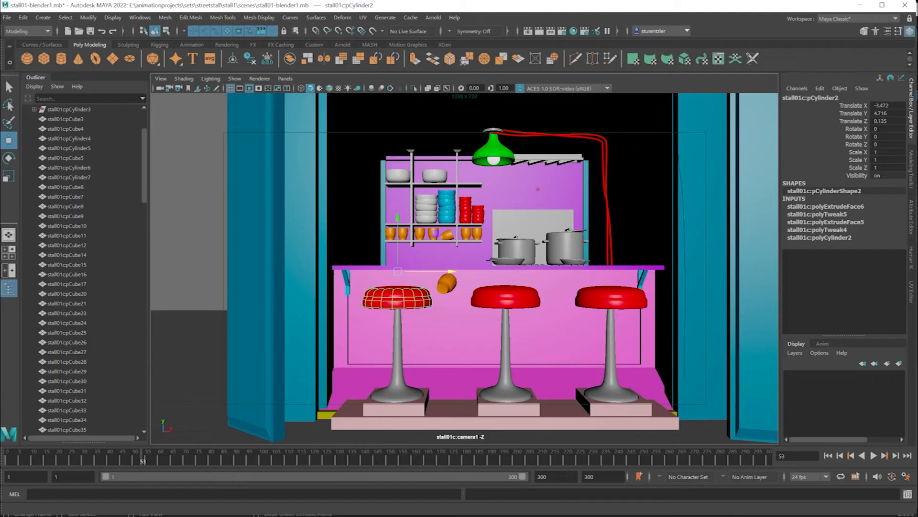
# Switch back to Maya and toggle smooth mesh preview off and on again for the left stool seat
pyautogui.scroll(-3, 384, 317)
pyautogui.scroll(6, 384, 317)
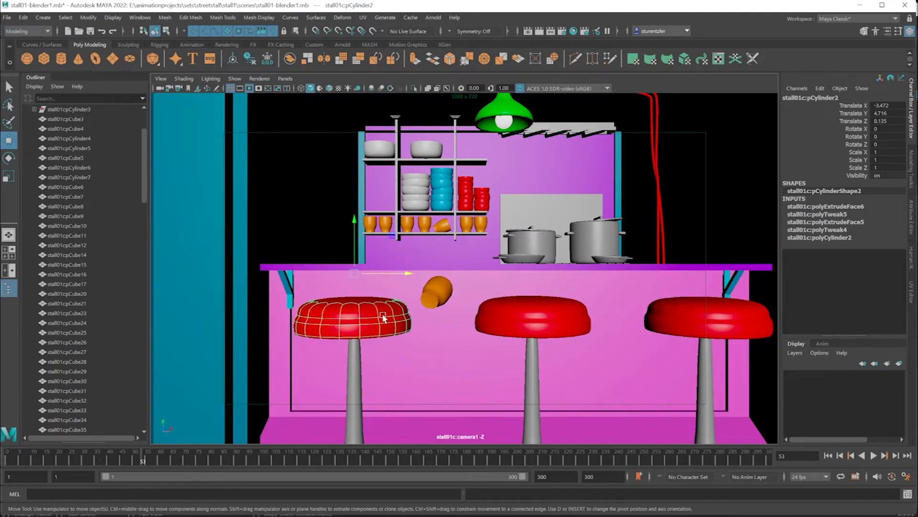
pyautogui.press('1')
pyautogui.press('3')
# Select the whole stall and convert its smooth mesh preview to polygons
pyautogui.scroll(-5, 384, 317)
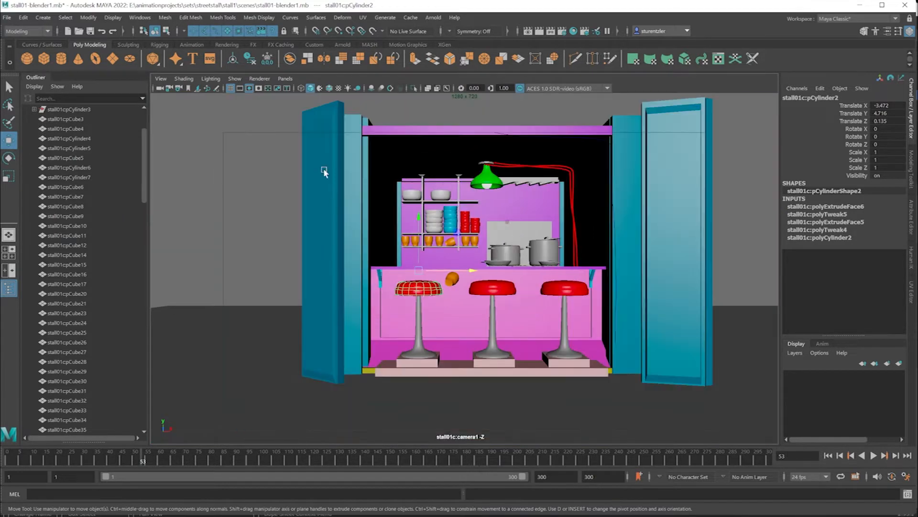
pyautogui.moveTo(727, 406); pyautogui.dragTo(303, 93)
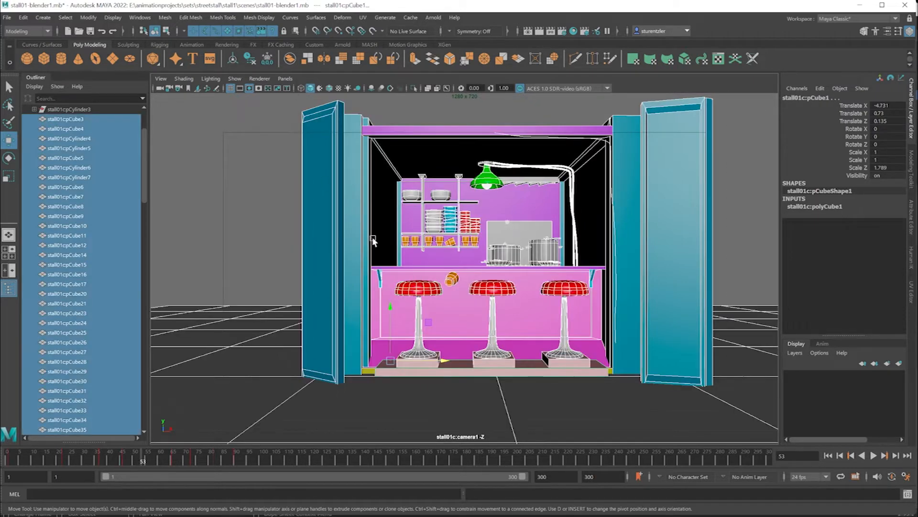
pyautogui.click(89, 18)
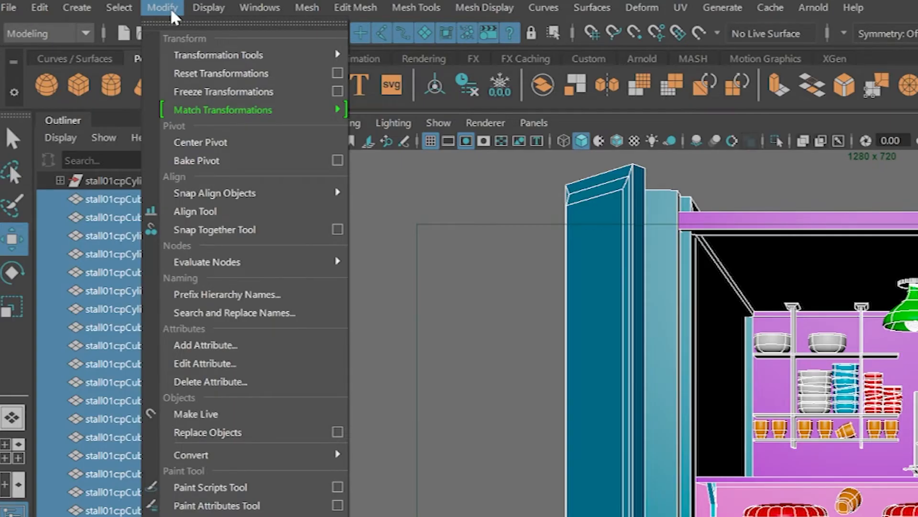
pyautogui.moveTo(281, 459)
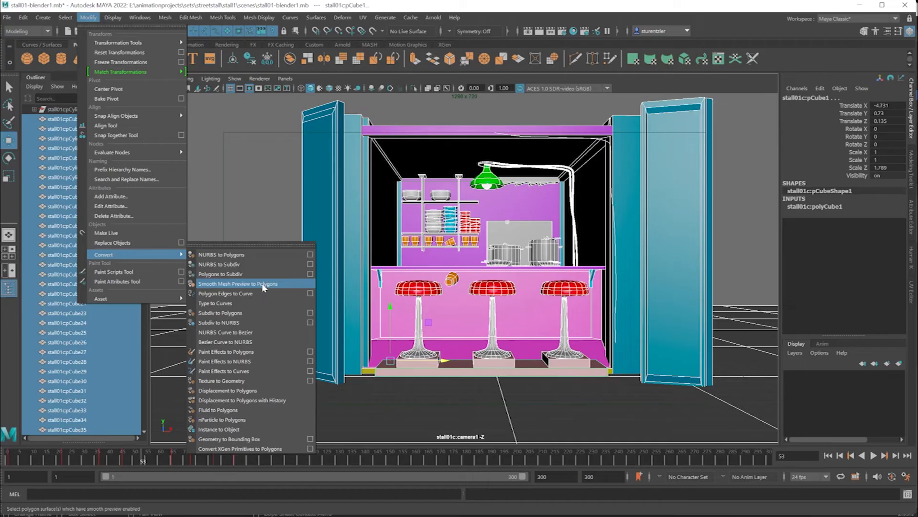
pyautogui.click(263, 284)
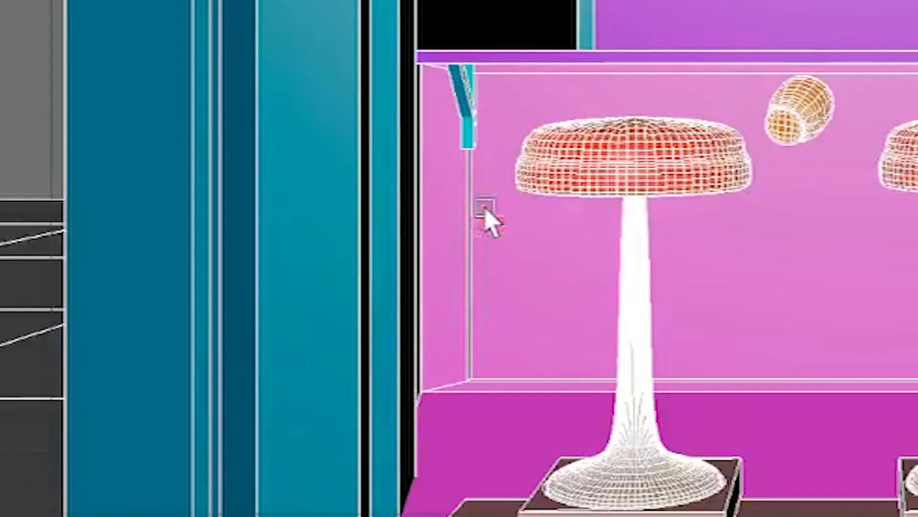
# Select all of the stall's geometry and add the stall camera to the selection
pyautogui.click(198, 146)
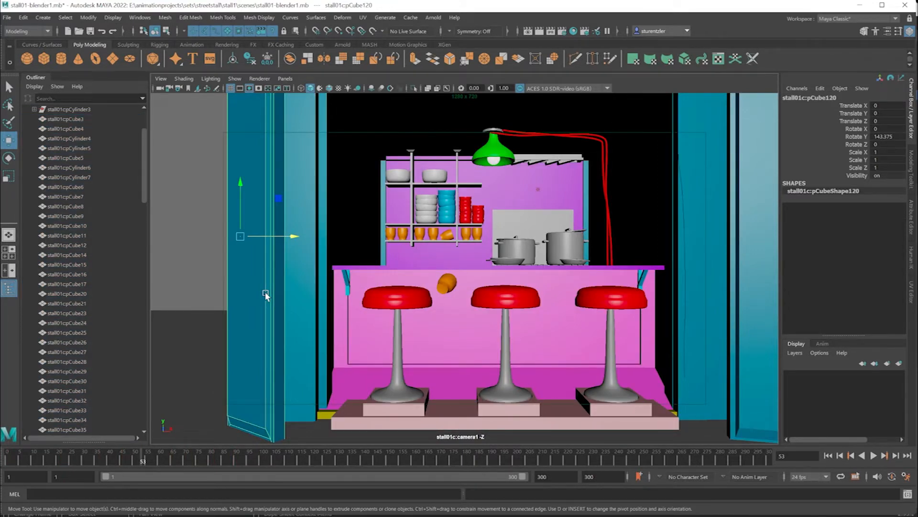
pyautogui.scroll(-5, 283, 292)
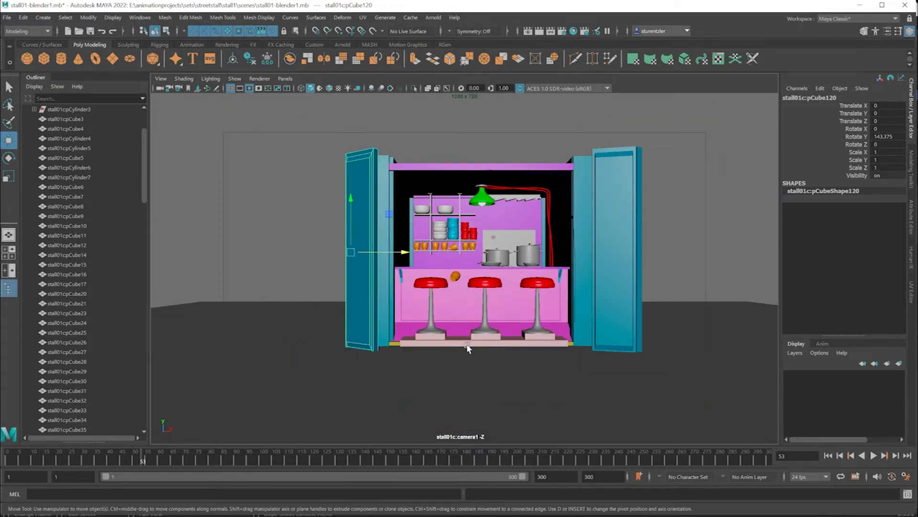
pyautogui.moveTo(651, 385); pyautogui.dragTo(279, 130)
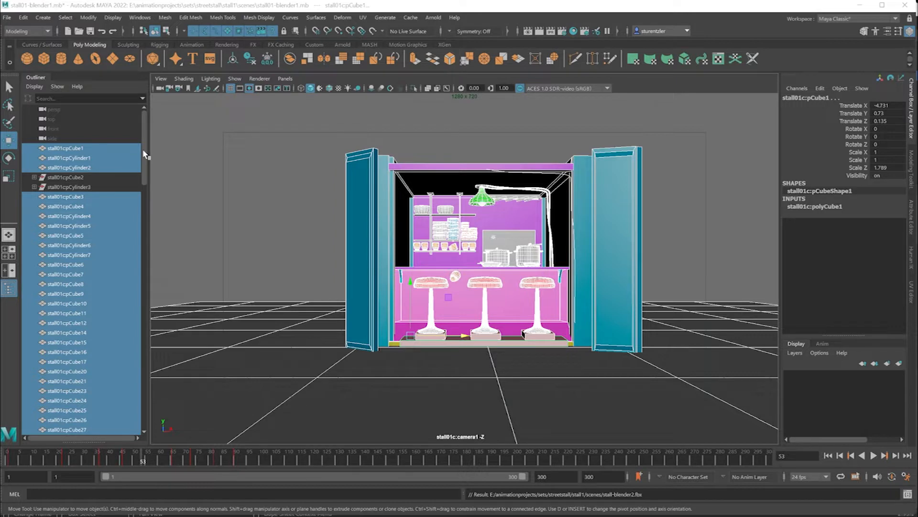
pyautogui.moveTo(145, 155); pyautogui.dragTo(159, 427)
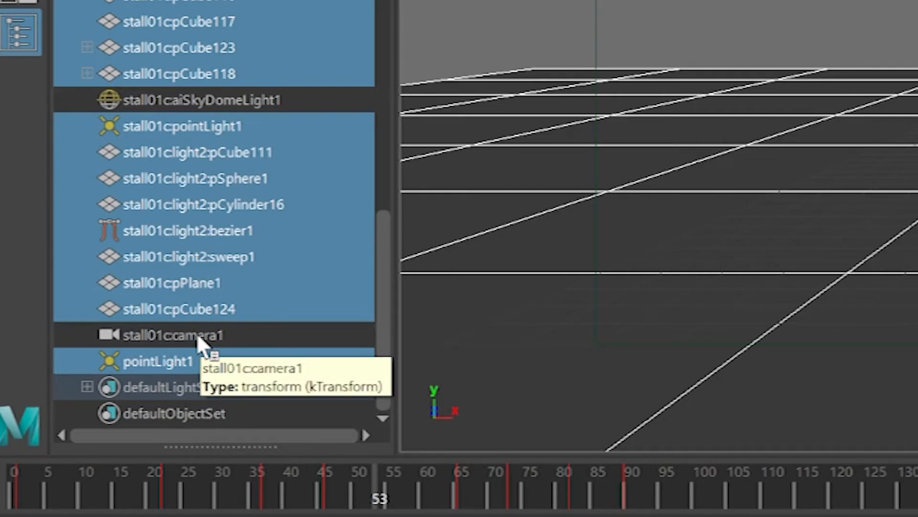
pyautogui.keyDown('ctrl'); pyautogui.click(197, 333); pyautogui.keyUp('ctrl')
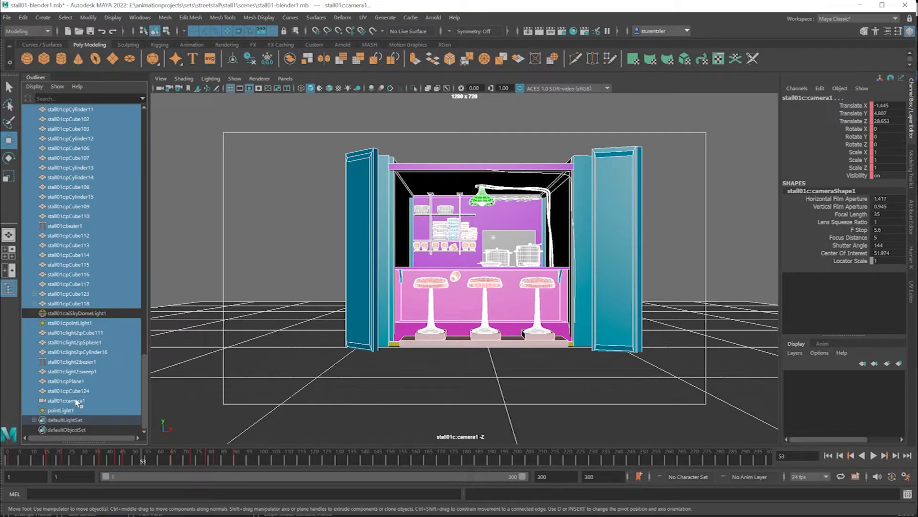
# Export the selection in FBX format with embedded media, overwriting stall-blender2.fbx
pyautogui.click(7, 17)
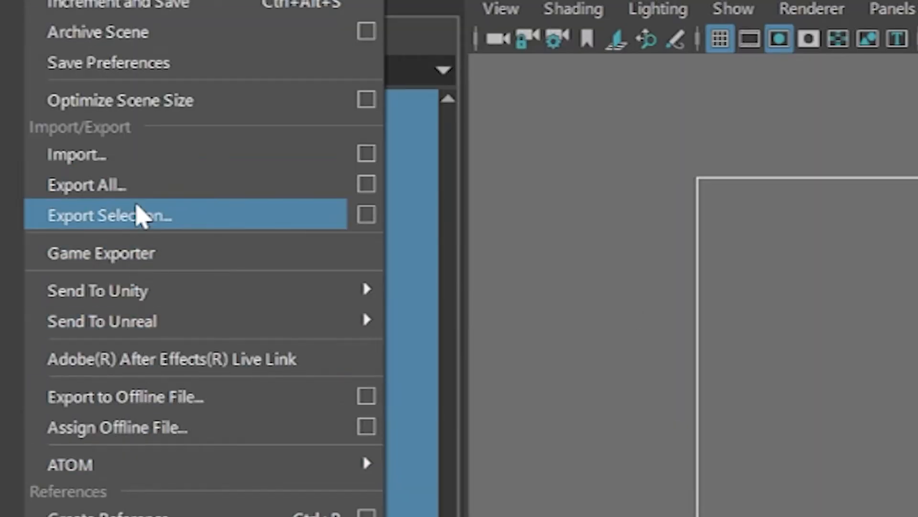
pyautogui.click(143, 213)
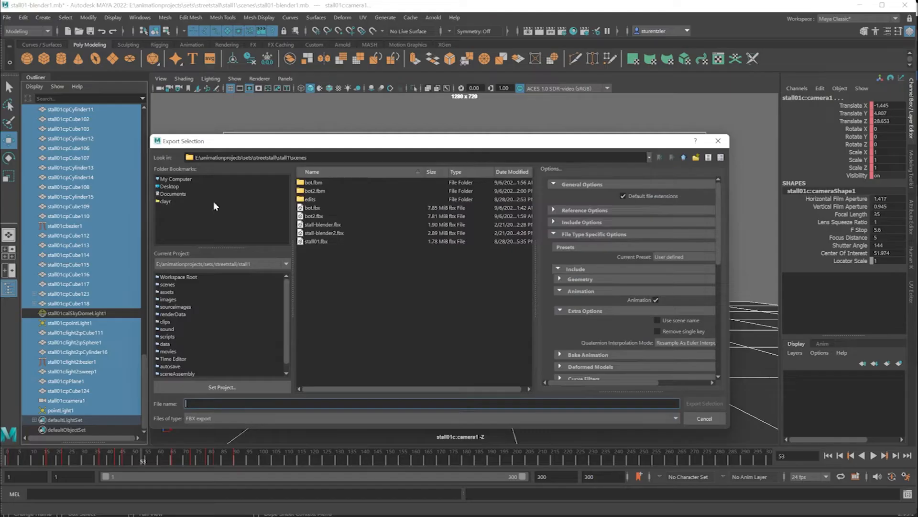
pyautogui.click(309, 234)
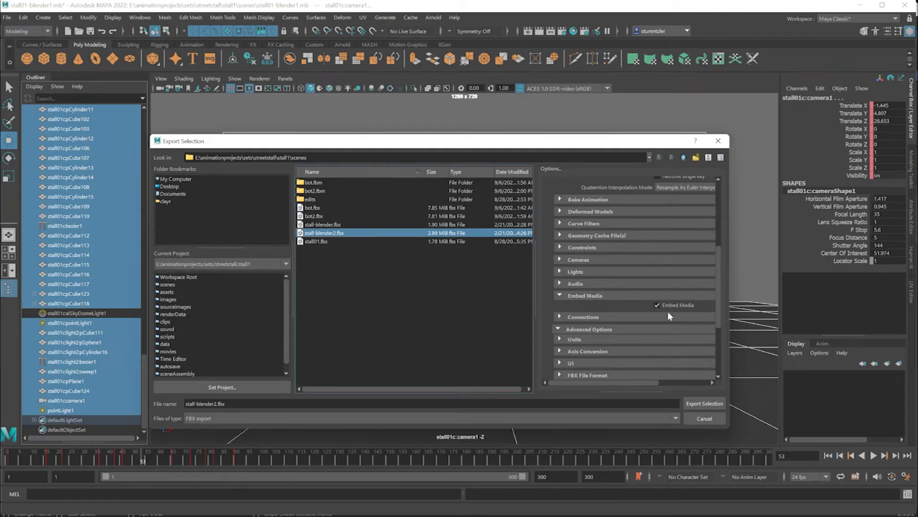
pyautogui.click(707, 406)
pyautogui.click(417, 300)
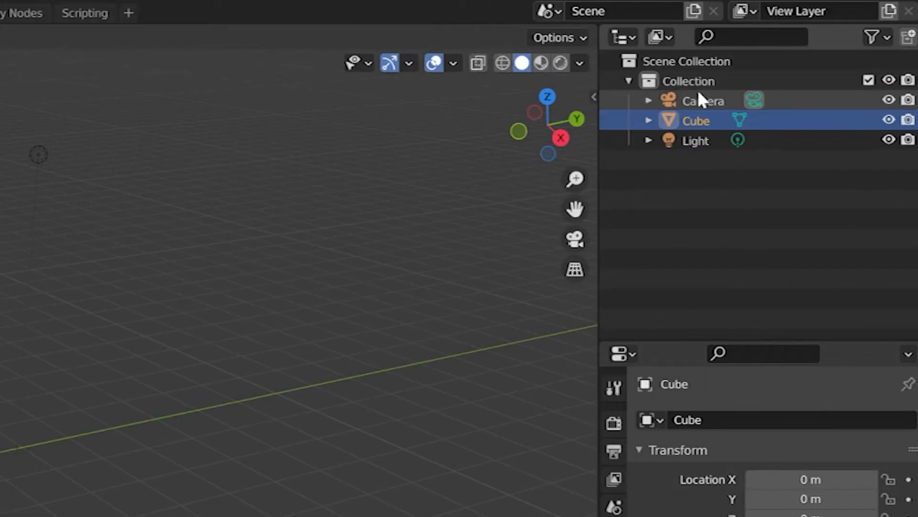
# Switch to Blender and delete the default camera, cube and light
pyautogui.click(806, 64)
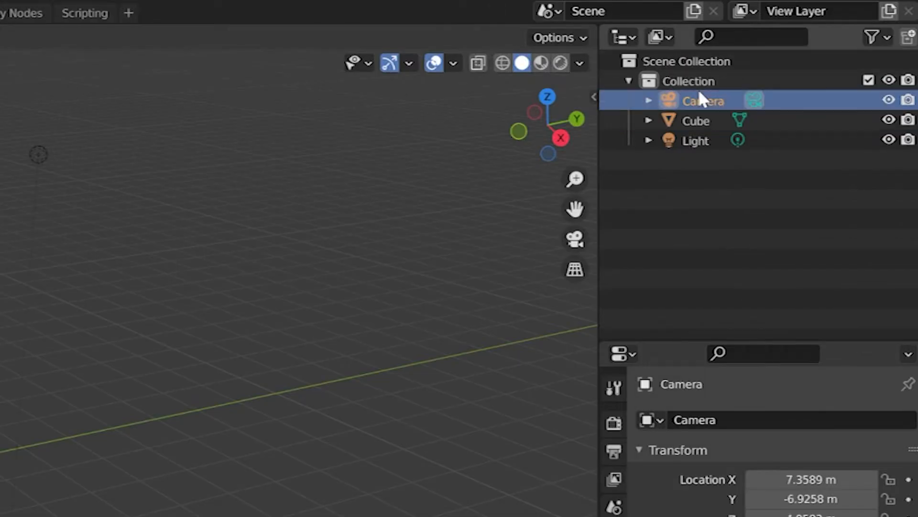
pyautogui.keyDown('shift'); pyautogui.click(695, 141); pyautogui.keyUp('shift')
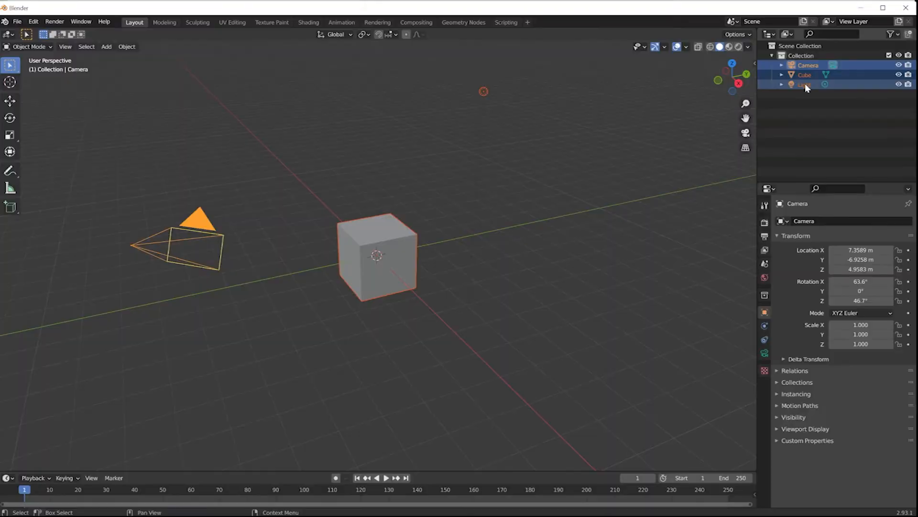
pyautogui.press('Delete')
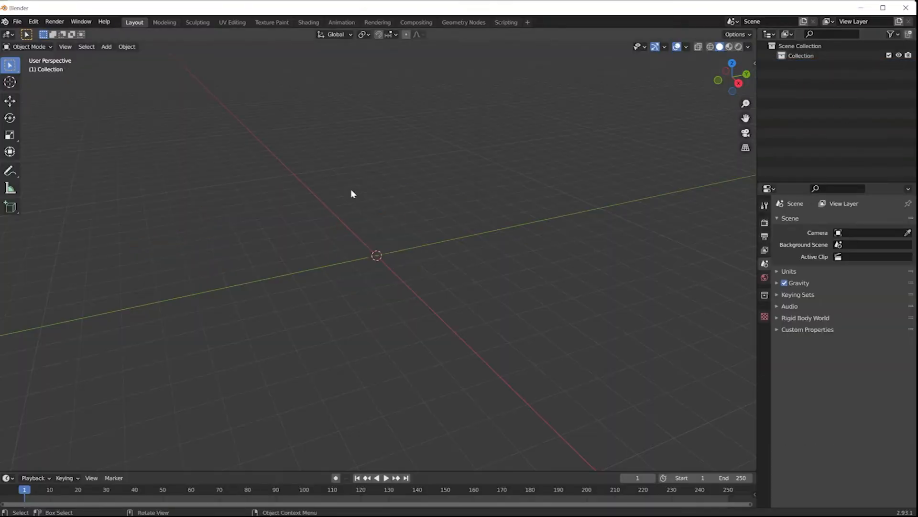
# Import stall-blender2.fbx from the scenes folder as an FBX file
pyautogui.click(16, 21)
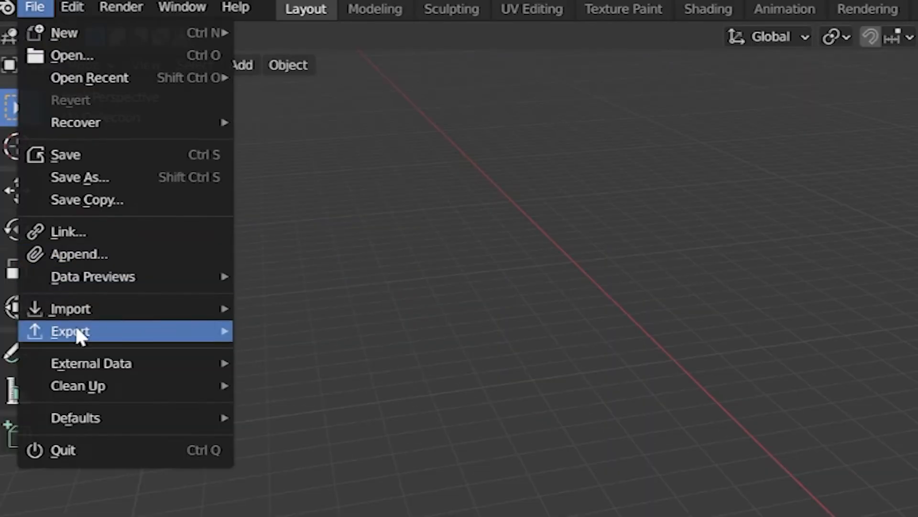
pyautogui.moveTo(80, 307)
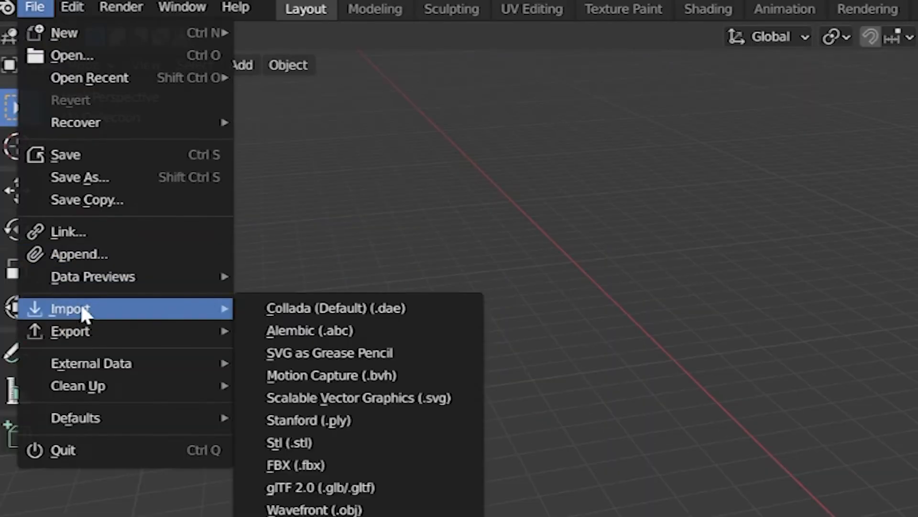
pyautogui.click(306, 465)
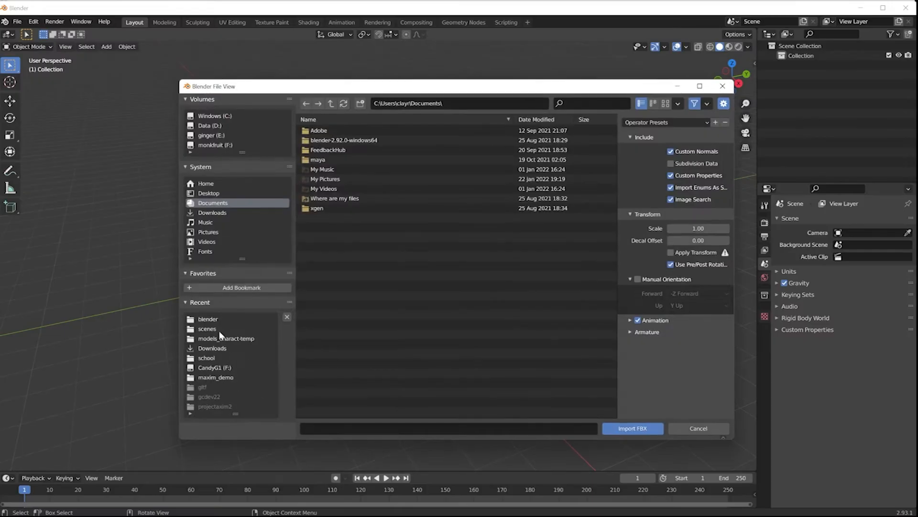
pyautogui.click(210, 329)
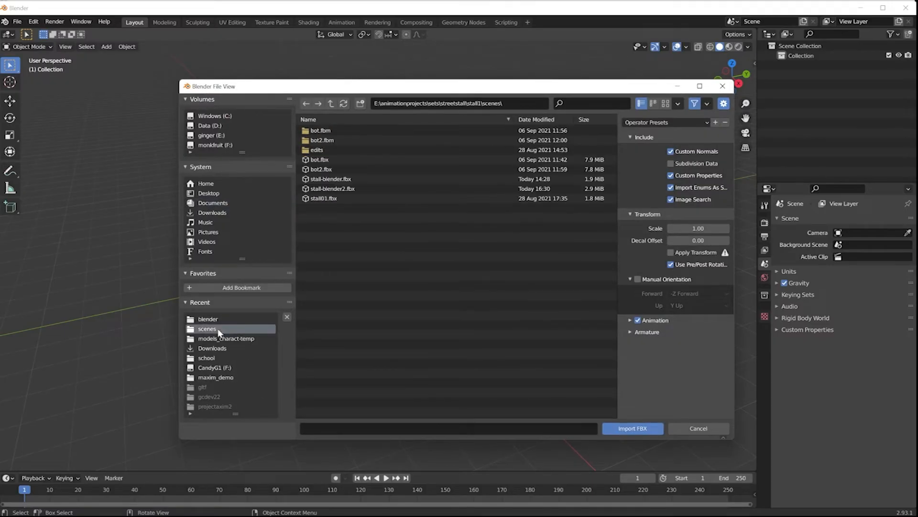
pyautogui.click(344, 188)
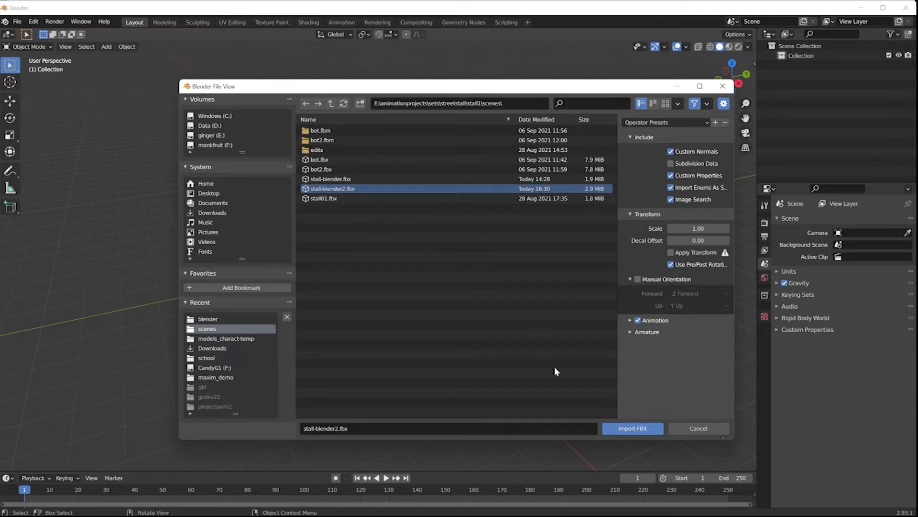
pyautogui.click(629, 429)
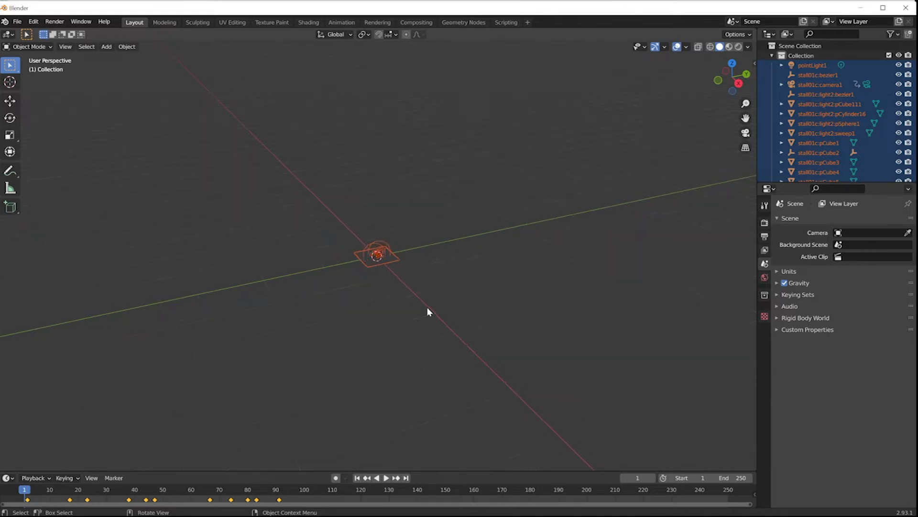
# Frame the imported stall and examine where its camera sits and which way it faces
pyautogui.press('KP_Decimal')
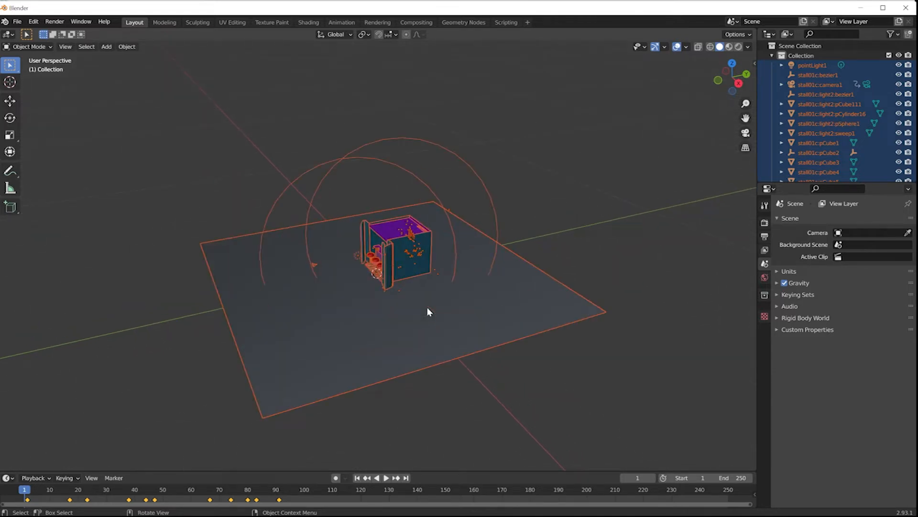
pyautogui.scroll(3, 424, 310)
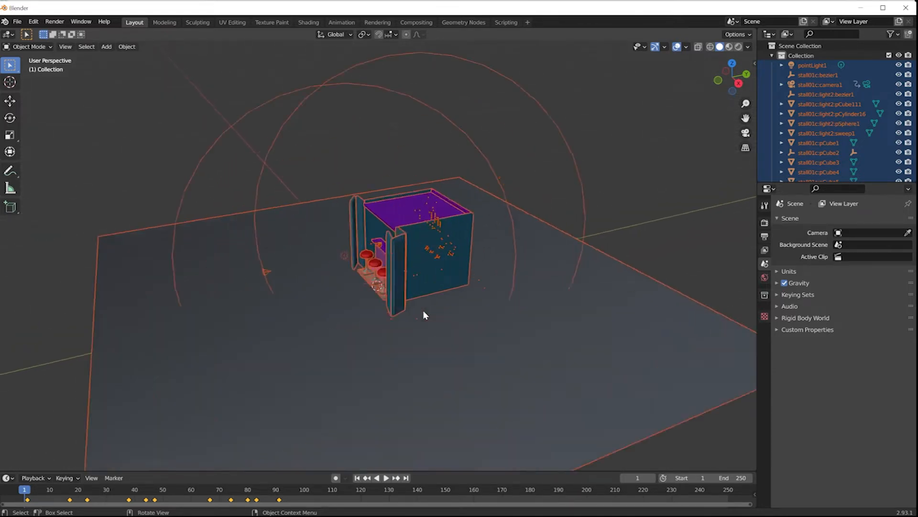
pyautogui.scroll(-5, 422, 310)
pyautogui.scroll(4, 423, 310)
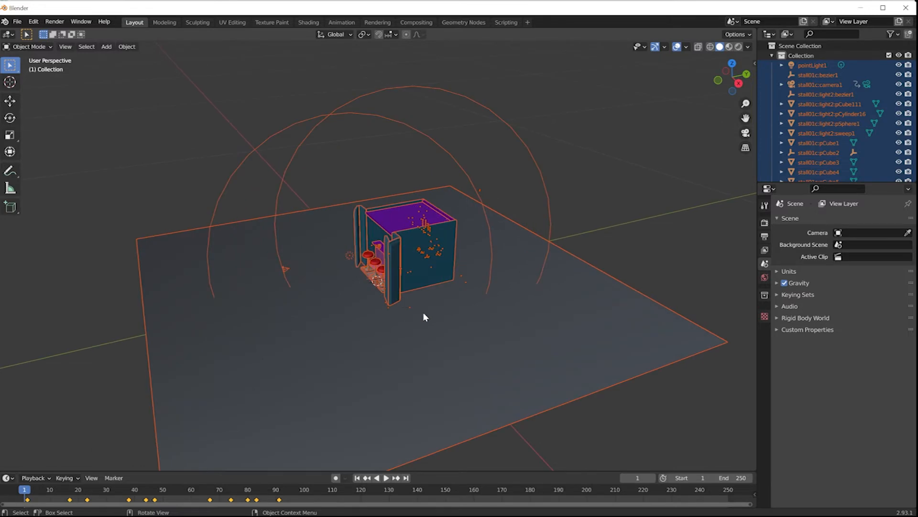
pyautogui.moveTo(420, 319); pyautogui.dragTo(315, 280, button='middle')
pyautogui.scroll(4, 414, 319)
pyautogui.scroll(4, 269, 294)
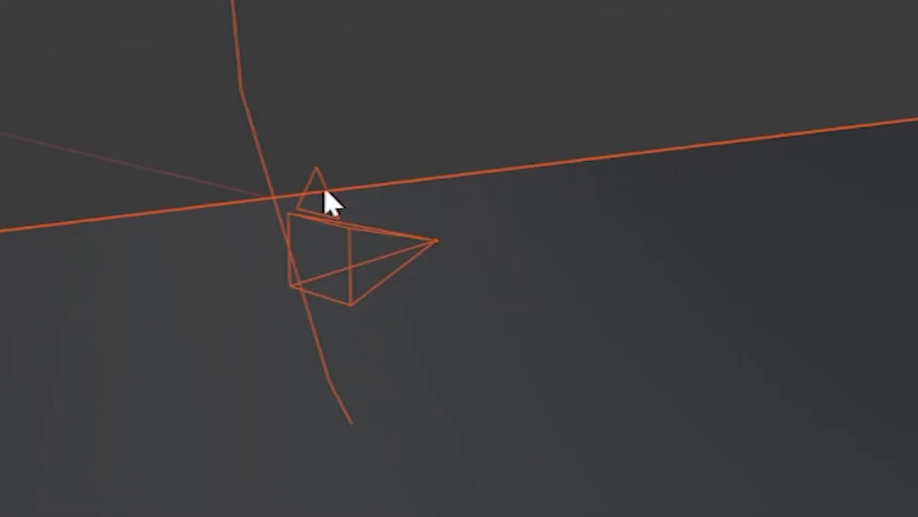
pyautogui.moveTo(320, 195); pyautogui.dragTo(340, 189, button='middle')
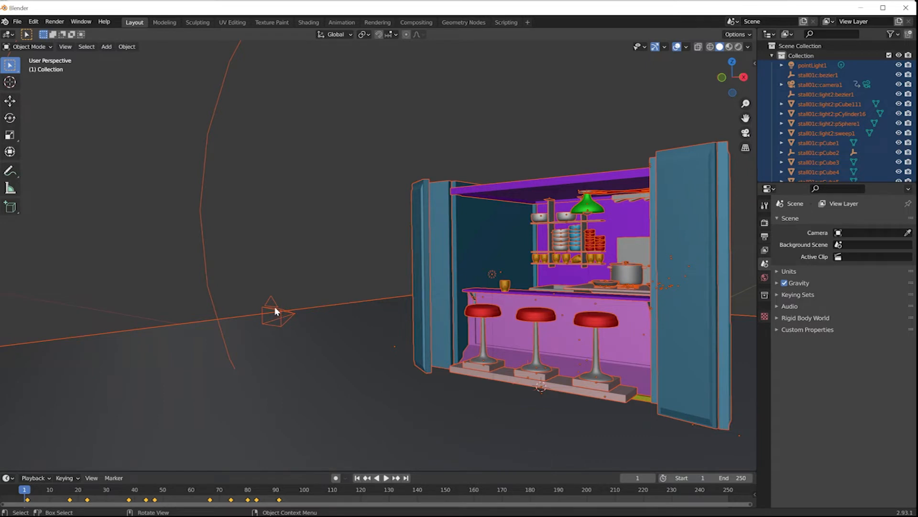
# Set stall01c:camera1 as the scene's active camera
pyautogui.click(275, 311)
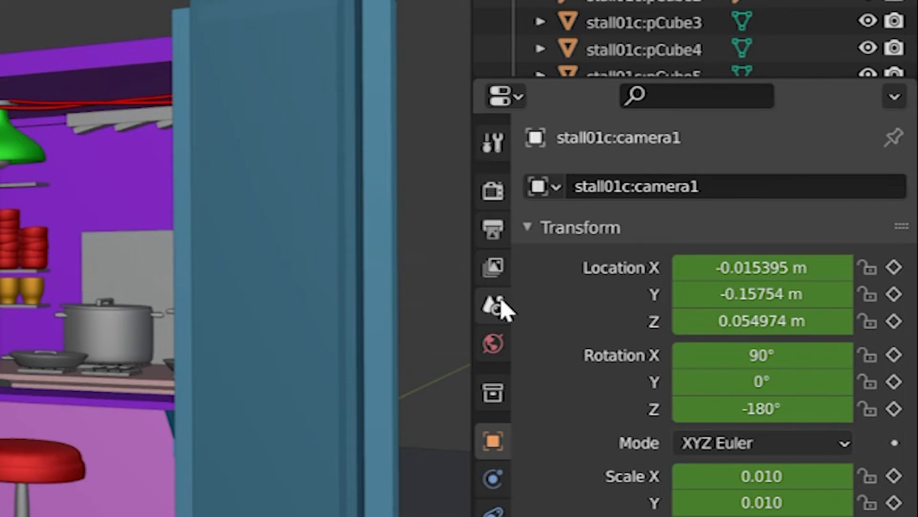
pyautogui.click(495, 306)
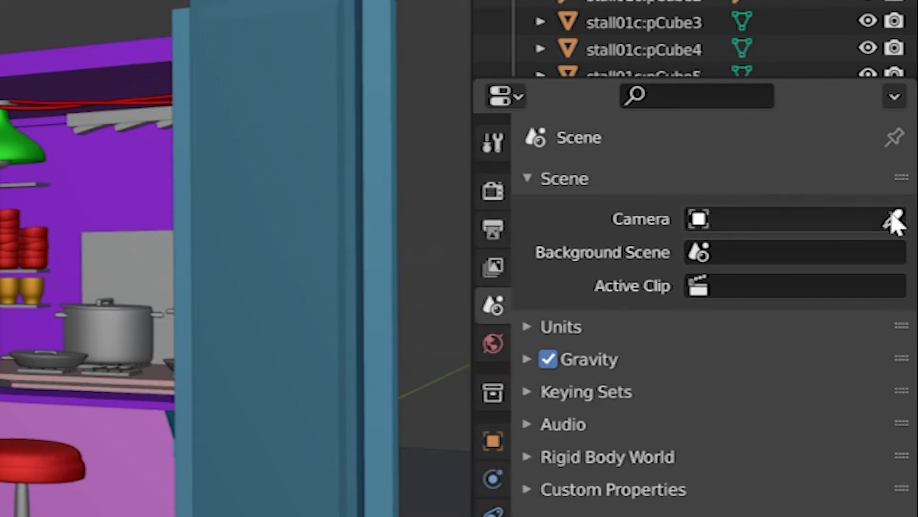
pyautogui.click(764, 221)
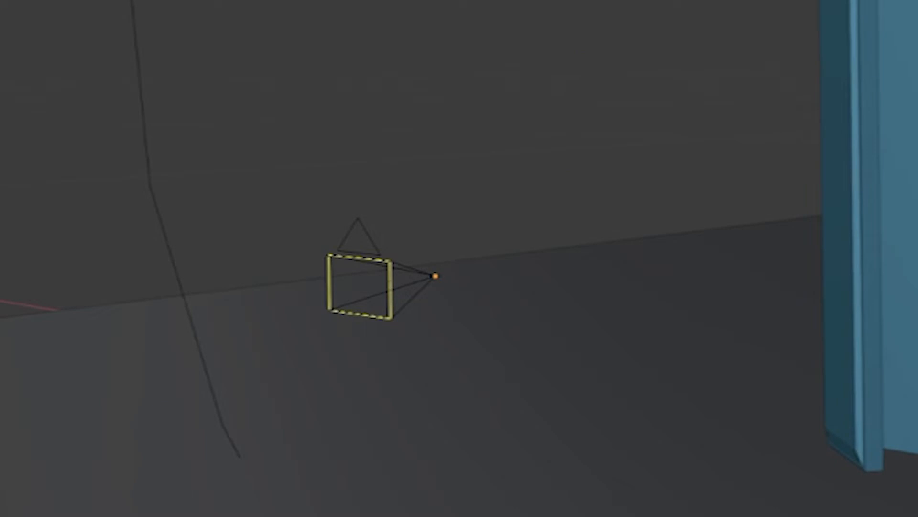
pyautogui.click(830, 246)
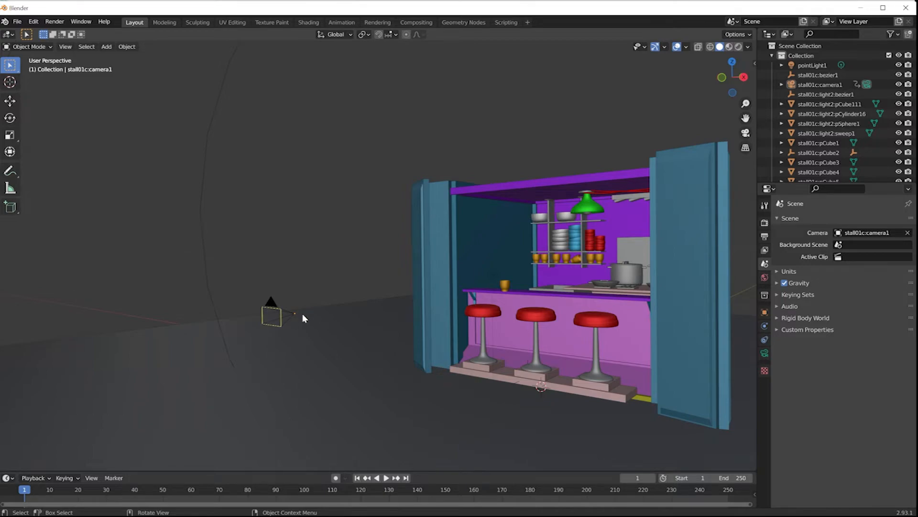
# At frame 0, compare the view through the scene camera with the camera's orientation seen from outside
pyautogui.moveTo(334, 325); pyautogui.dragTo(254, 312, button='middle')
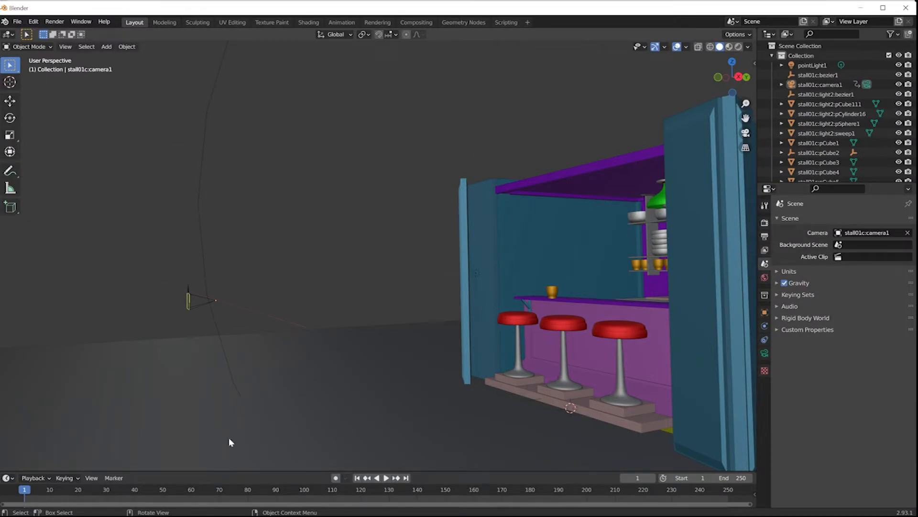
pyautogui.moveTo(24, 490)
pyautogui.mouseDown()
pyautogui.moveTo(89, 490)
pyautogui.moveTo(19, 486)
pyautogui.mouseUp()
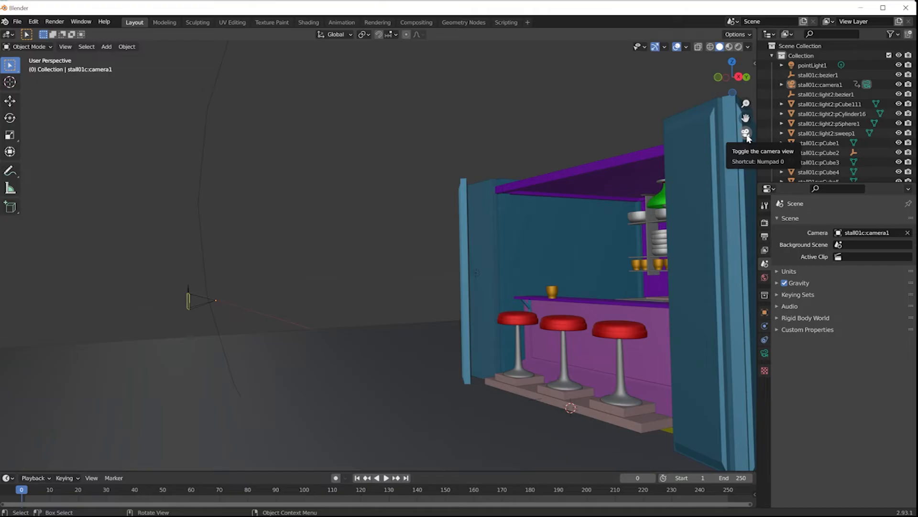
pyautogui.click(367, 227)
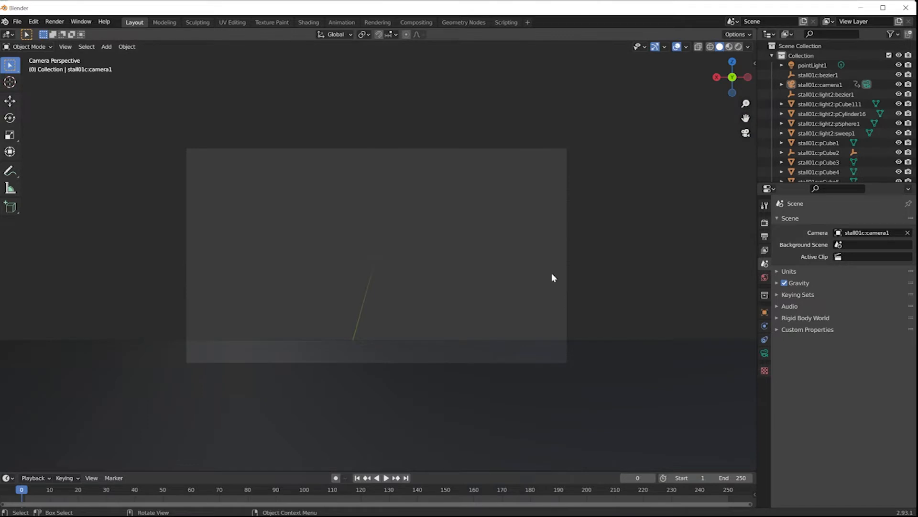
pyautogui.moveTo(553, 276); pyautogui.dragTo(490, 281, button='middle')
pyautogui.scroll(8, 453, 282)
pyautogui.moveTo(604, 328); pyautogui.dragTo(562, 289, button='middle')
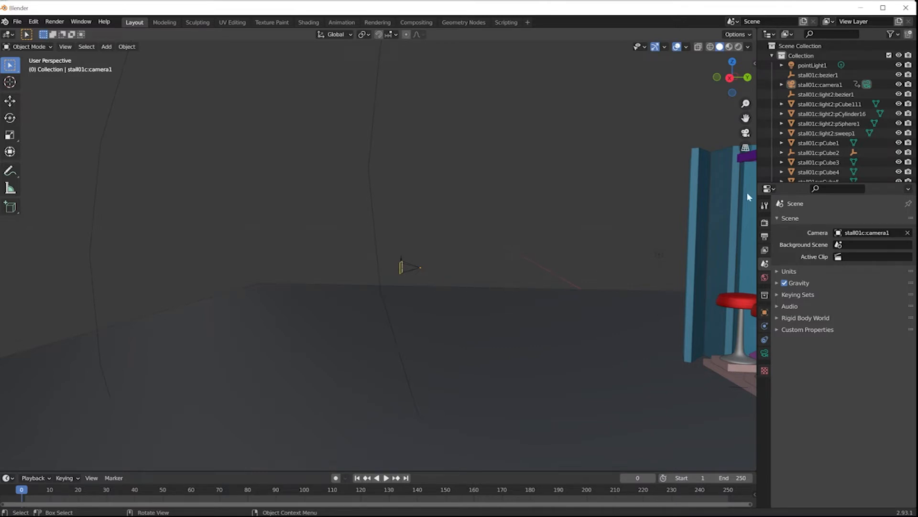
pyautogui.click(747, 134)
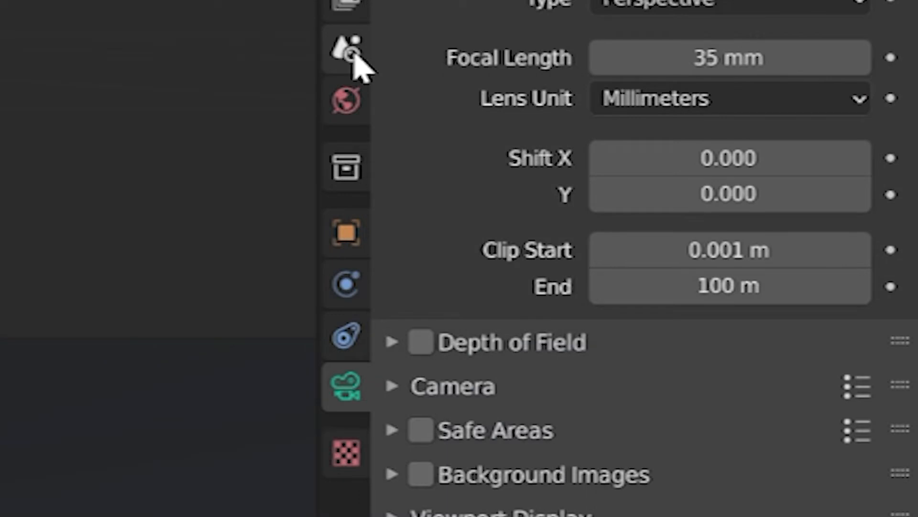
# Show the camera's object transform properties and inspect the scene outside the camera view
pyautogui.click(766, 265)
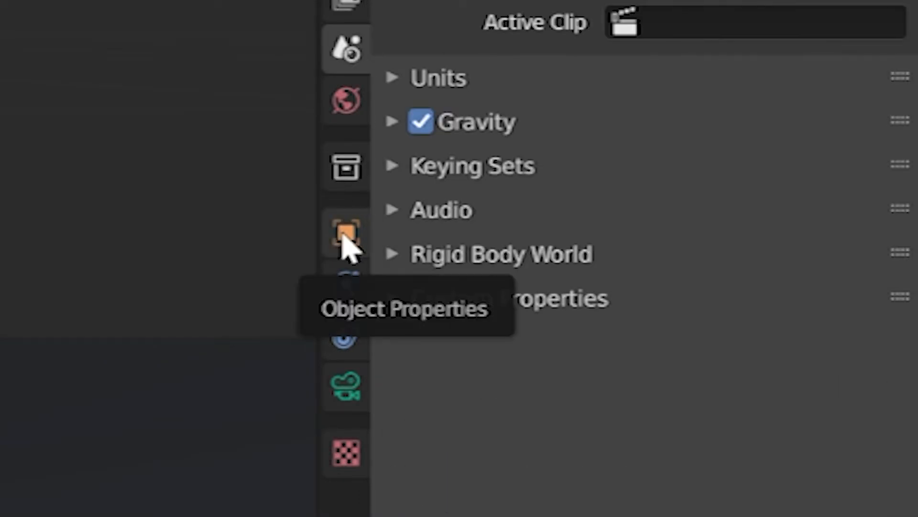
pyautogui.click(343, 235)
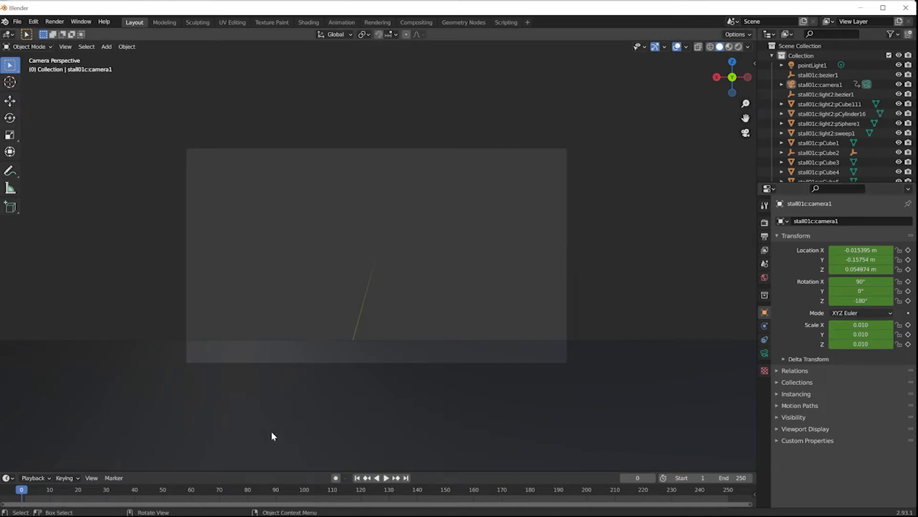
pyautogui.moveTo(399, 319); pyautogui.dragTo(460, 338, button='middle')
pyautogui.scroll(-3, 832, 147)
pyautogui.scroll(3, 830, 143)
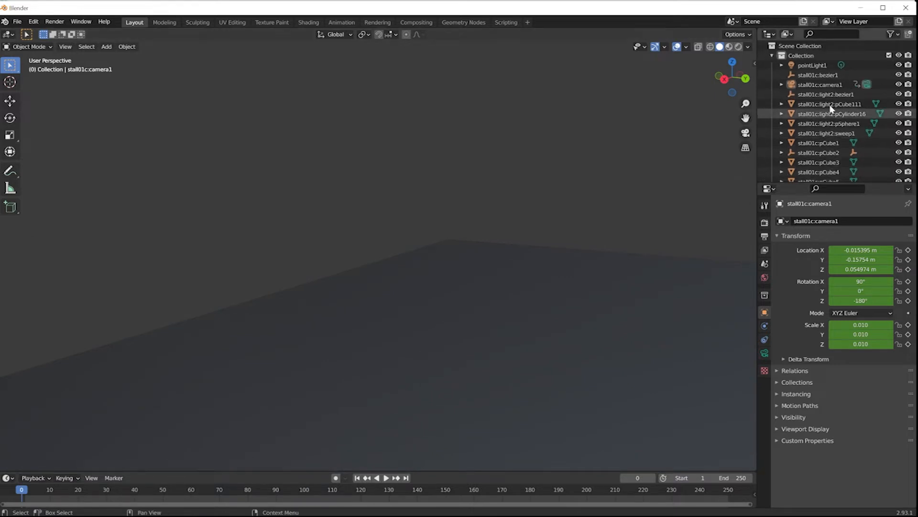
# Play the animation of the selected stall01c:camera1 to frame 61 with an enlarged timeline, and return to the camera view
pyautogui.click(828, 86)
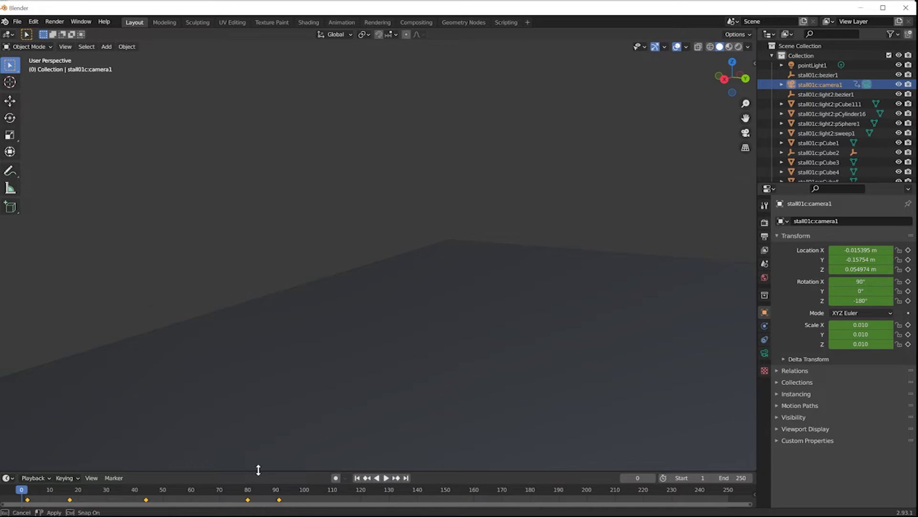
pyautogui.moveTo(257, 472); pyautogui.dragTo(258, 419)
pyautogui.press('space')
pyautogui.press('space')
pyautogui.click(745, 133)
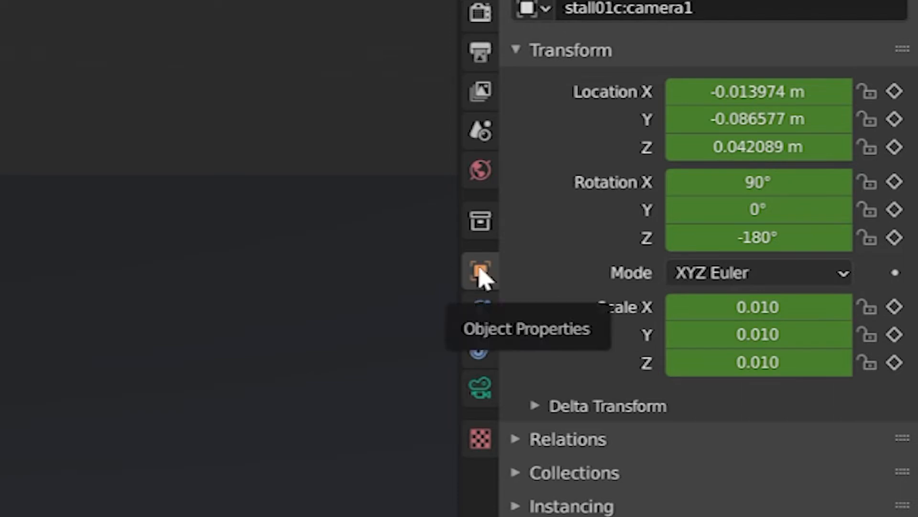
# Try the ZXY Euler rotation mode on the camera, check it at frame 13, and restore XYZ Euler
pyautogui.click(706, 276)
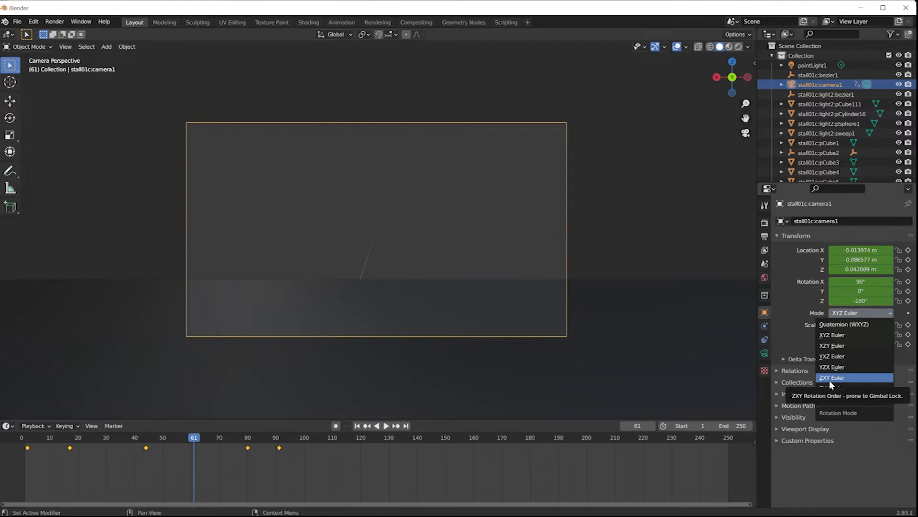
pyautogui.click(830, 379)
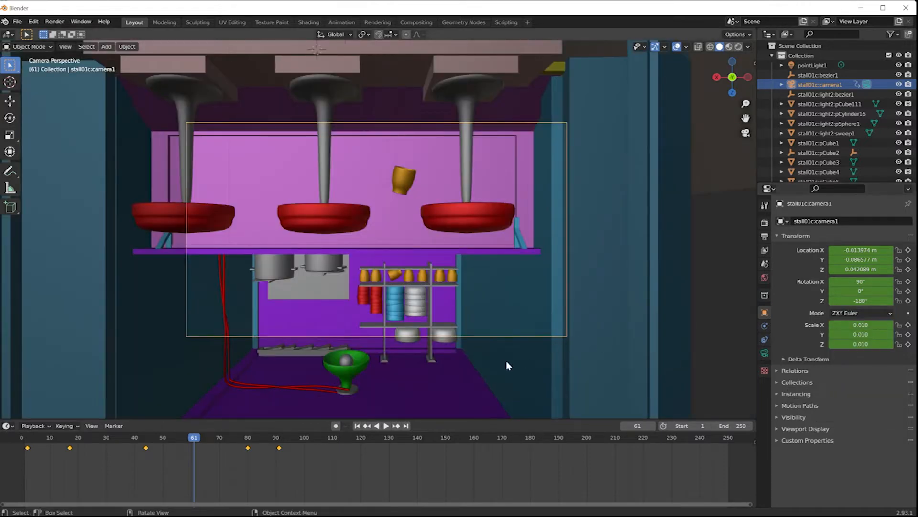
pyautogui.moveTo(178, 441); pyautogui.dragTo(58, 446)
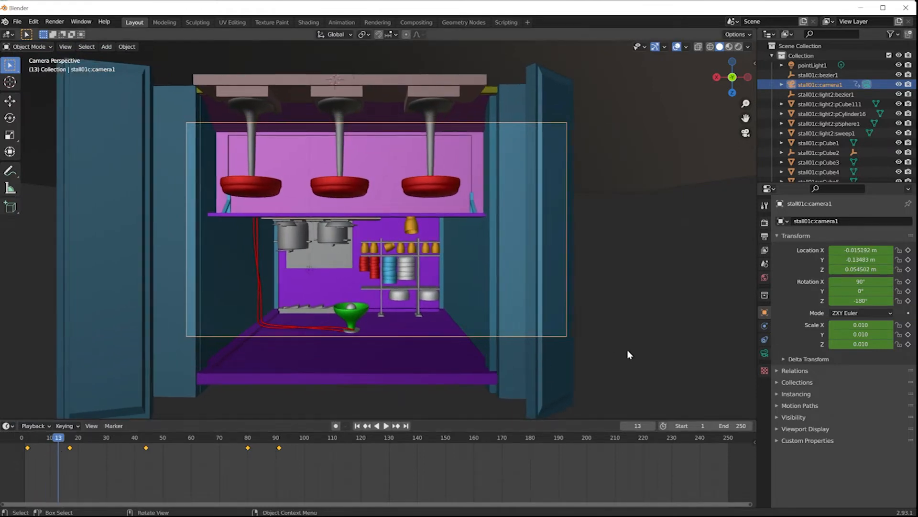
pyautogui.click(854, 314)
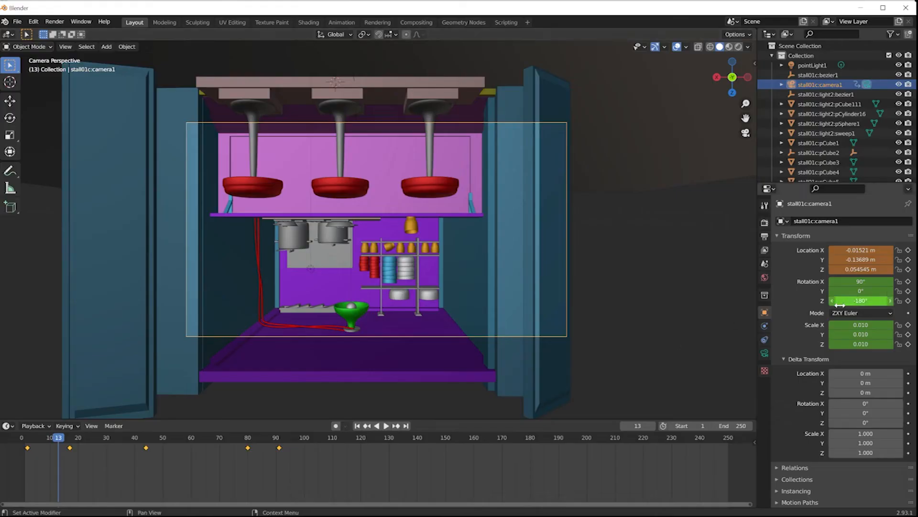
pyautogui.click(695, 186)
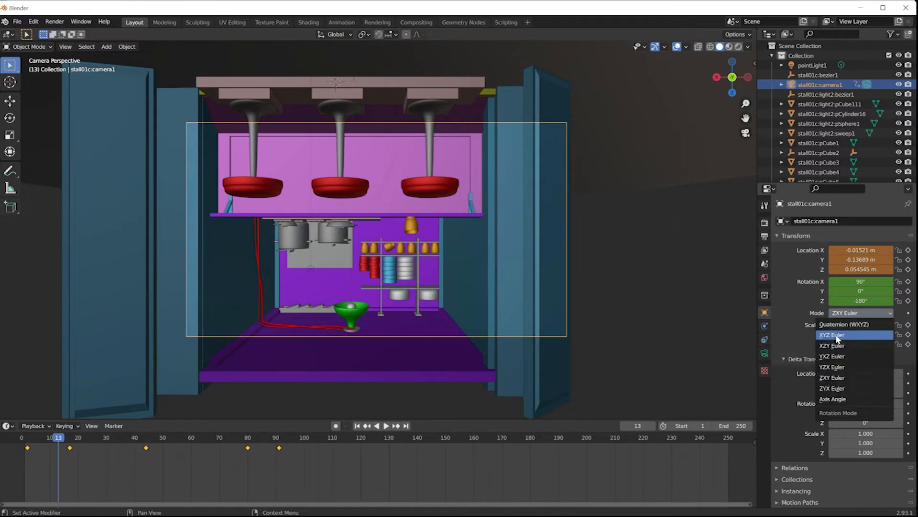
pyautogui.click(824, 336)
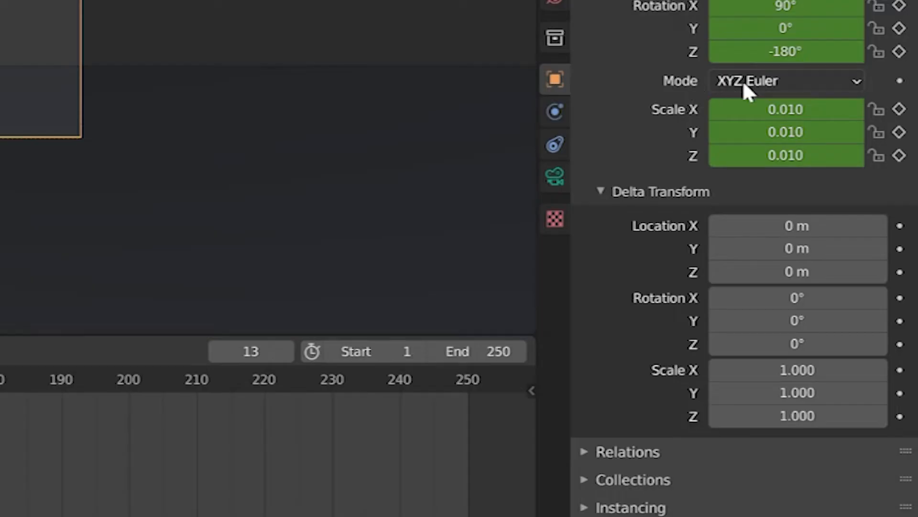
# Set the camera's rotation mode to Quaternion (WXYZ) and its delta rotation Z to 91.000
pyautogui.click(859, 313)
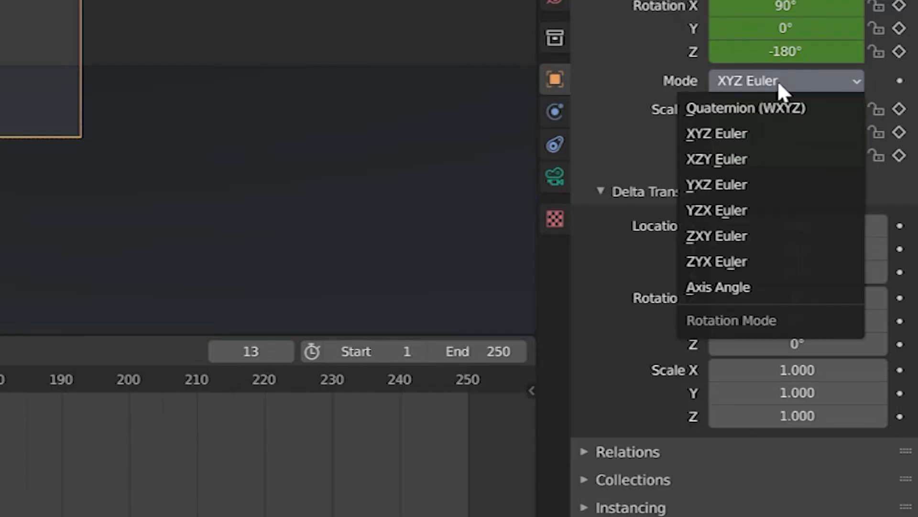
pyautogui.click(737, 109)
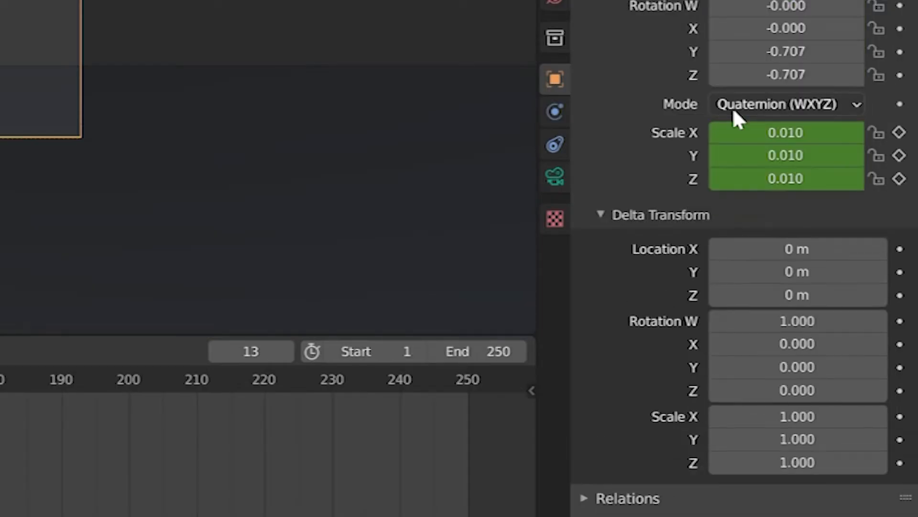
pyautogui.click(602, 216)
pyautogui.click(601, 217)
pyautogui.click(602, 216)
pyautogui.click(602, 216)
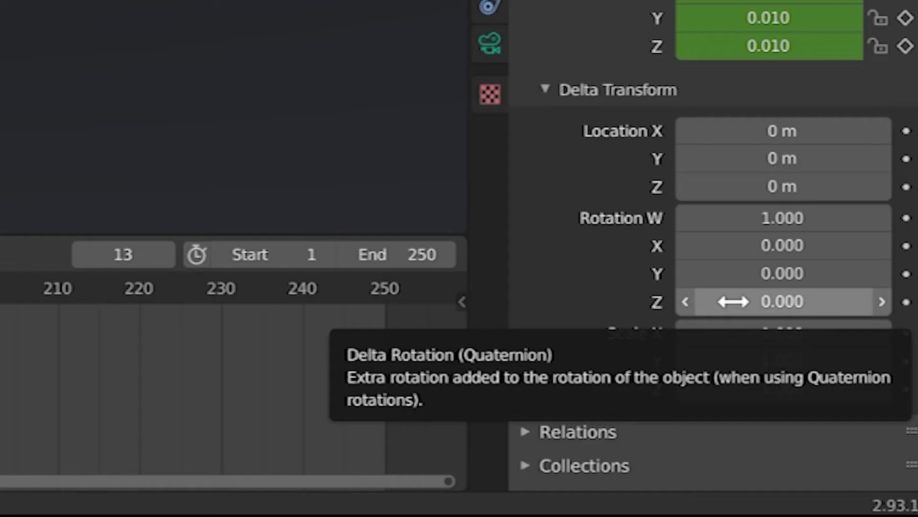
pyautogui.moveTo(849, 441); pyautogui.dragTo(861, 442)
pyautogui.moveTo(783, 302); pyautogui.dragTo(825, 301)
pyautogui.moveTo(866, 442)
pyautogui.mouseDown()
pyautogui.moveTo(907, 442)
pyautogui.moveTo(868, 444)
pyautogui.mouseUp()
pyautogui.click(869, 442)
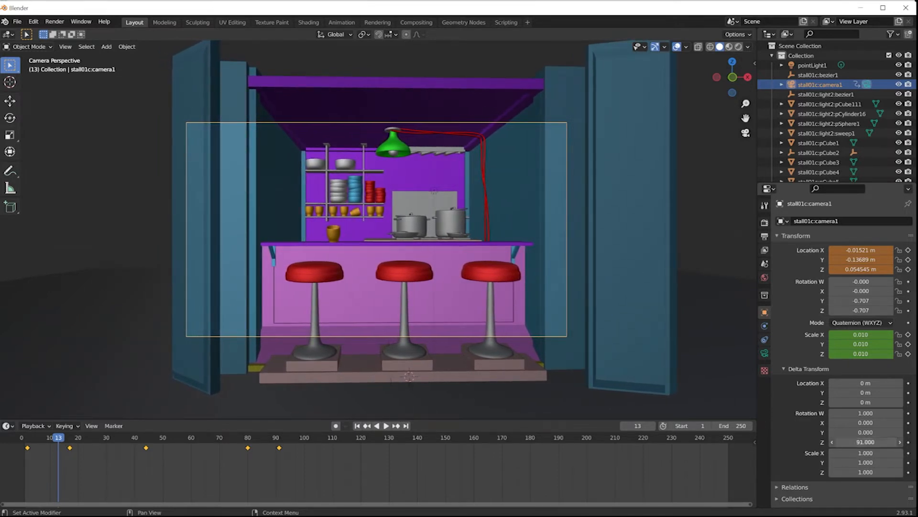
# Set the camera's delta rotation Z to 90 and play the animation from frame 0 to check the camera movement
pyautogui.write('90')
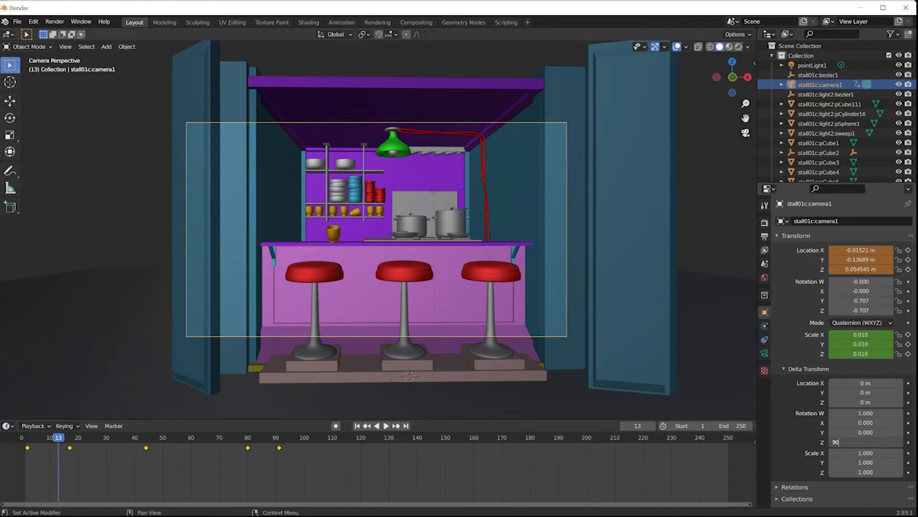
pyautogui.press('Return')
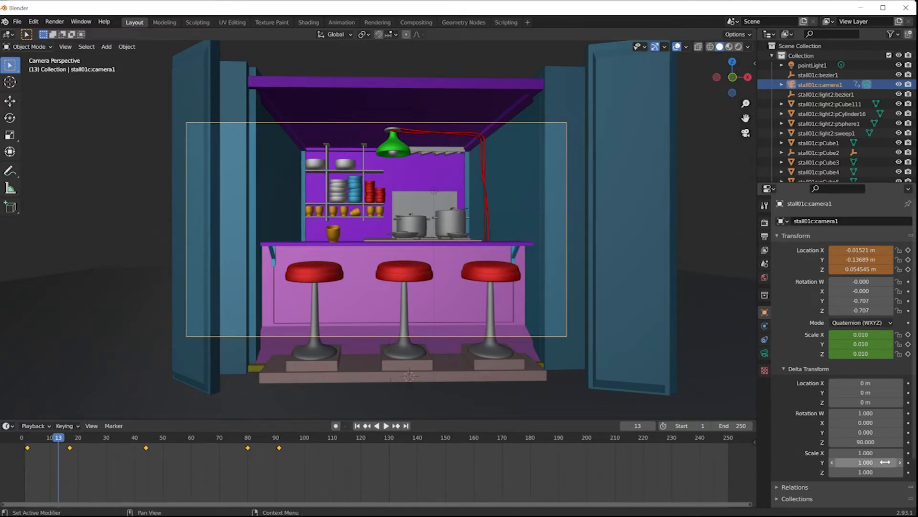
pyautogui.click(7, 439)
pyautogui.press('space')
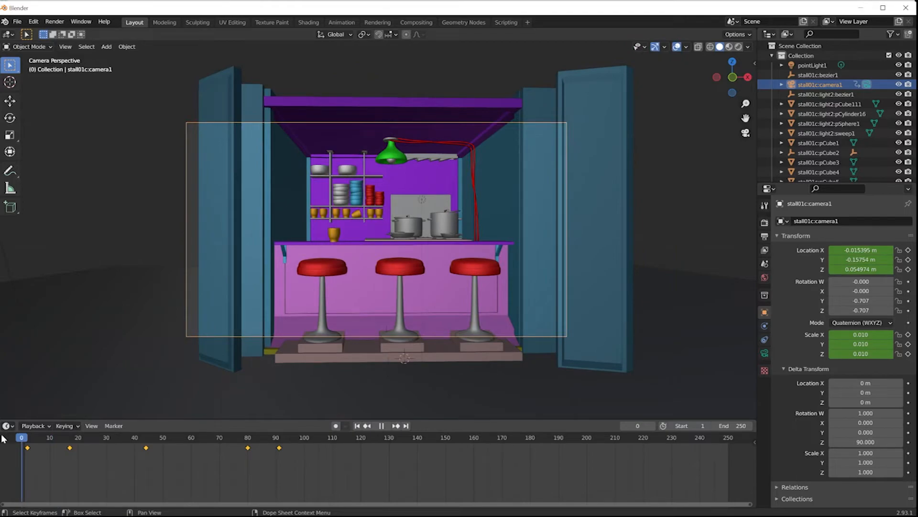
pyautogui.press('space')
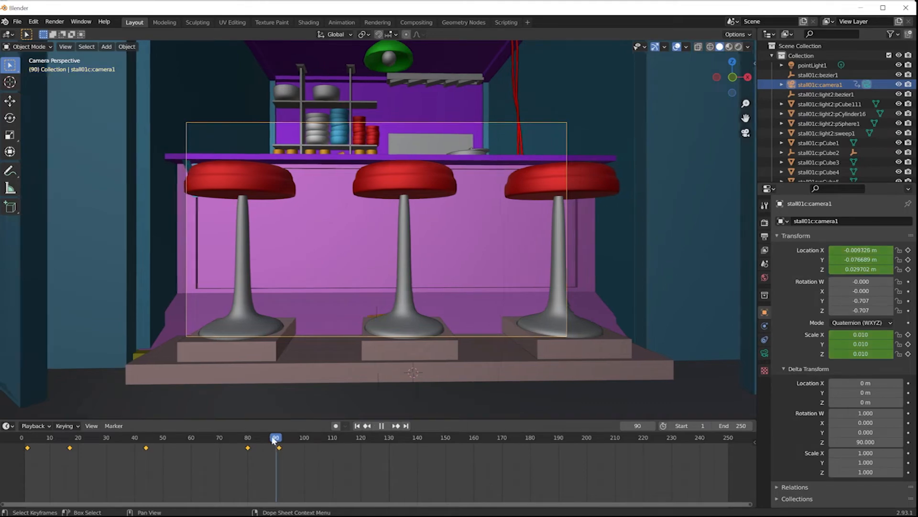
pyautogui.click(7, 437)
pyautogui.press('space')
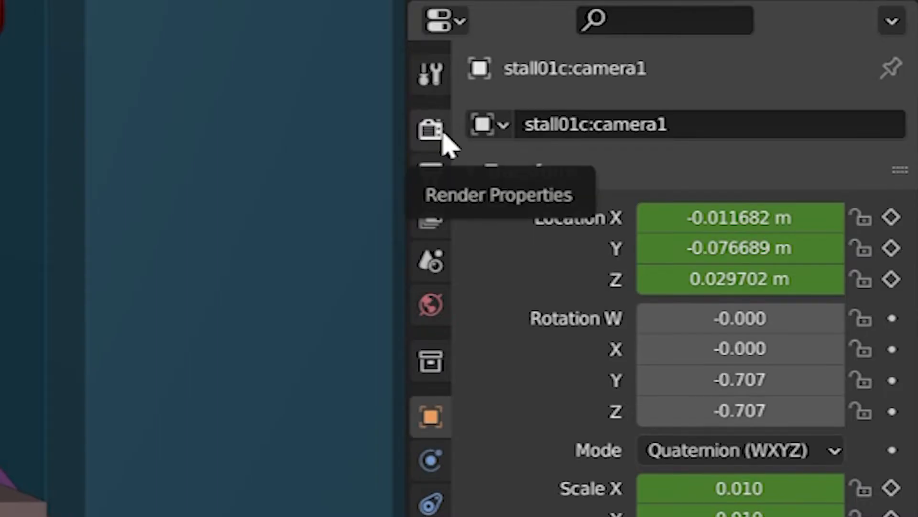
# Show the render properties and choose Eevee as the render engine
pyautogui.click(443, 138)
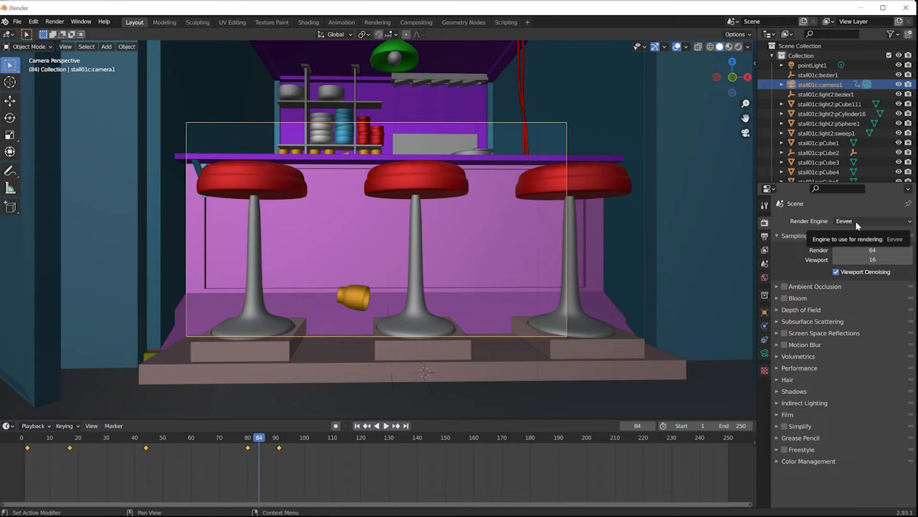
pyautogui.click(856, 221)
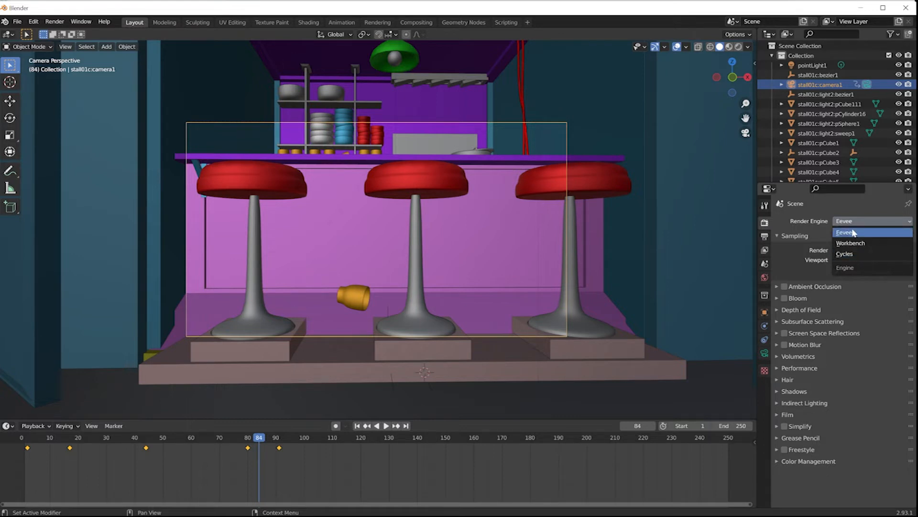
pyautogui.click(854, 232)
# Compare Rendered and Wireframe viewport shading at frame 33, and return to Solid shading at frame 86
pyautogui.moveTo(262, 438); pyautogui.dragTo(115, 440)
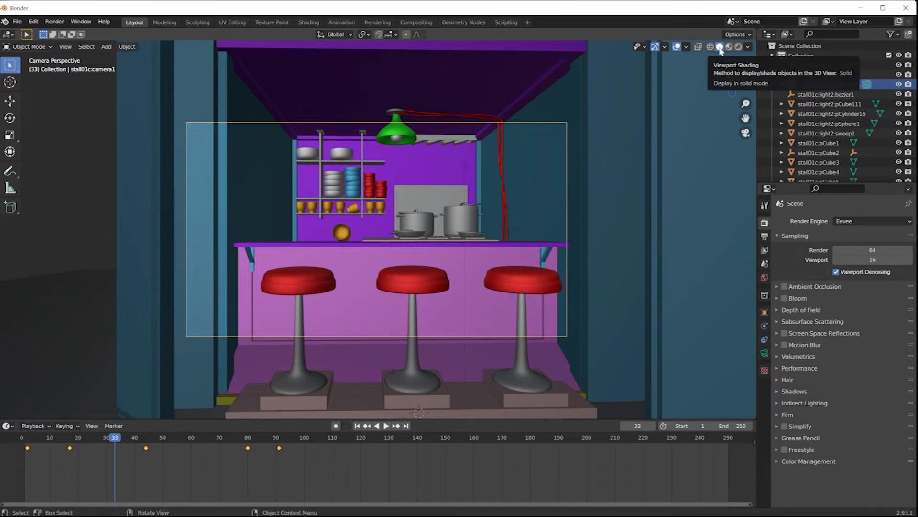
pyautogui.click(739, 46)
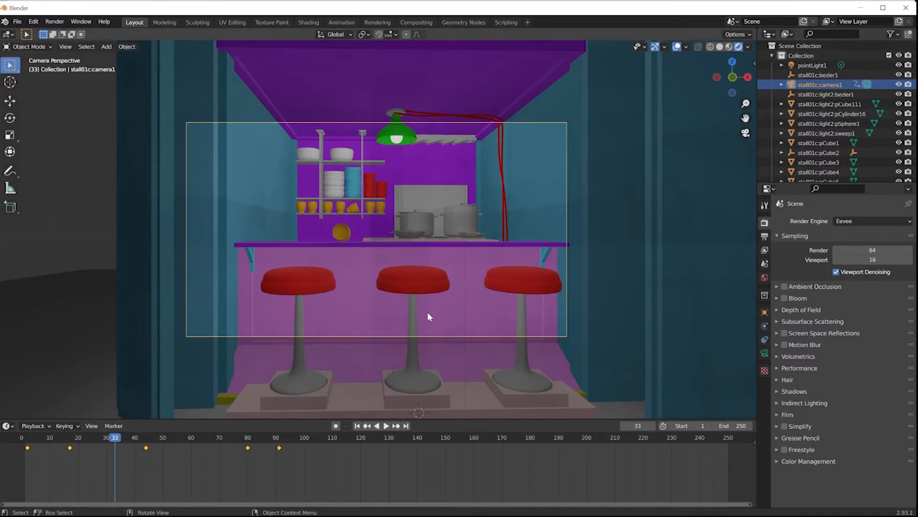
pyautogui.press('z')
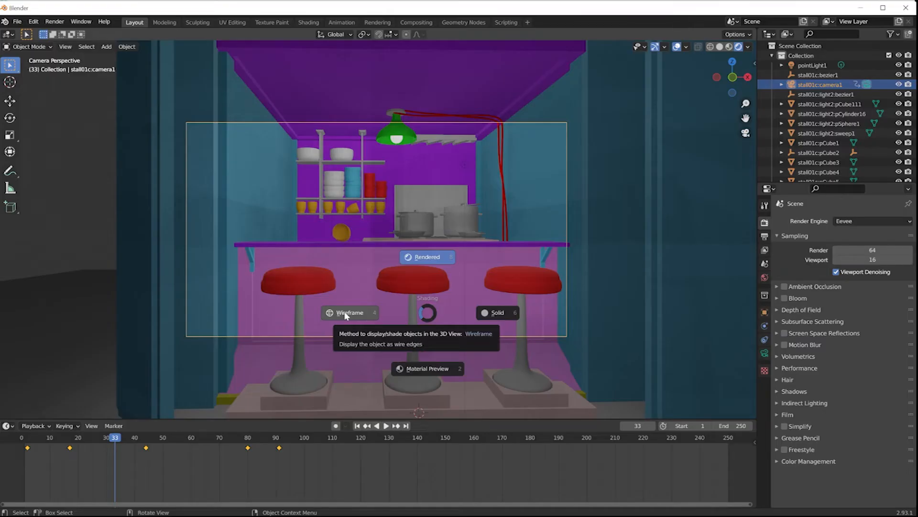
pyautogui.click(345, 314)
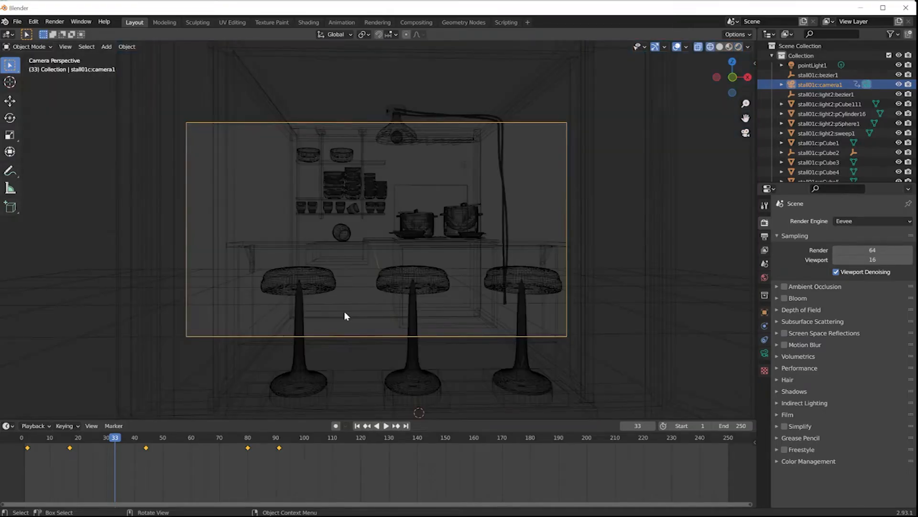
pyautogui.press('z')
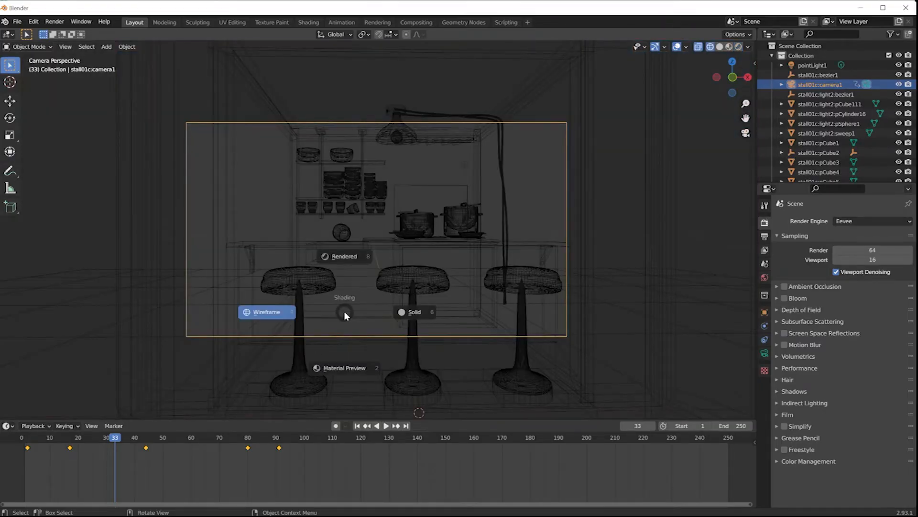
pyautogui.click(351, 259)
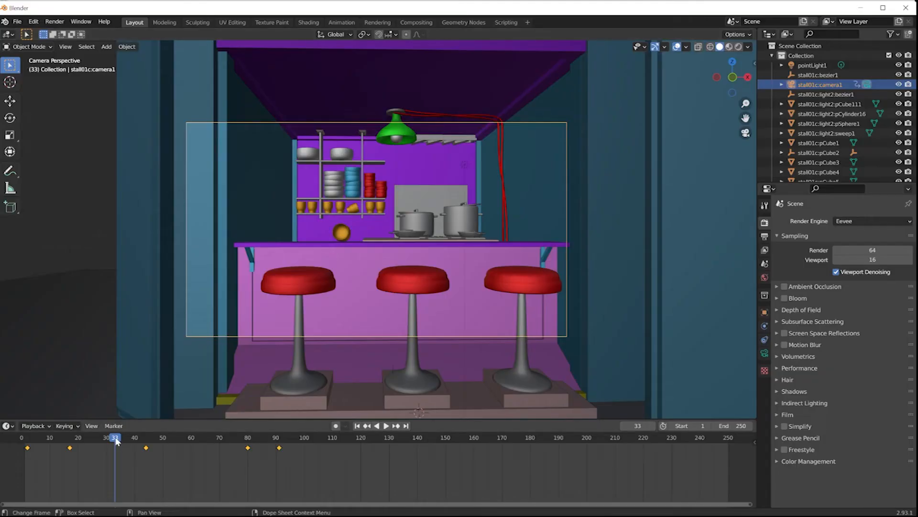
pyautogui.moveTo(116, 440); pyautogui.dragTo(266, 438)
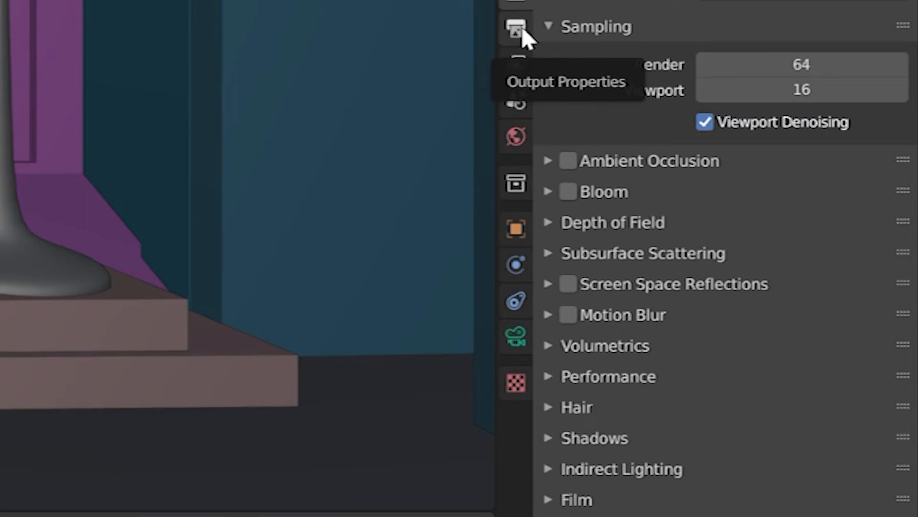
# Show the output properties and browse for the output path to F:\school-lessons-22\blender
pyautogui.click(523, 38)
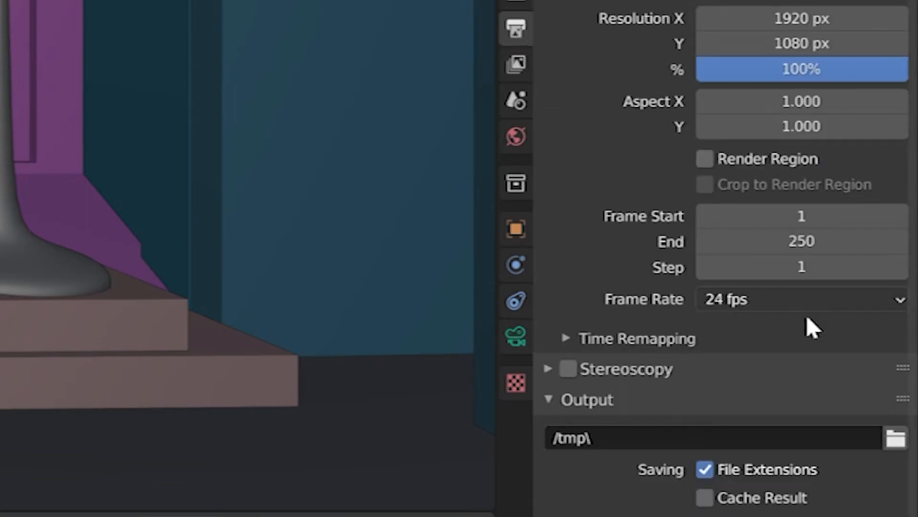
pyautogui.click(894, 438)
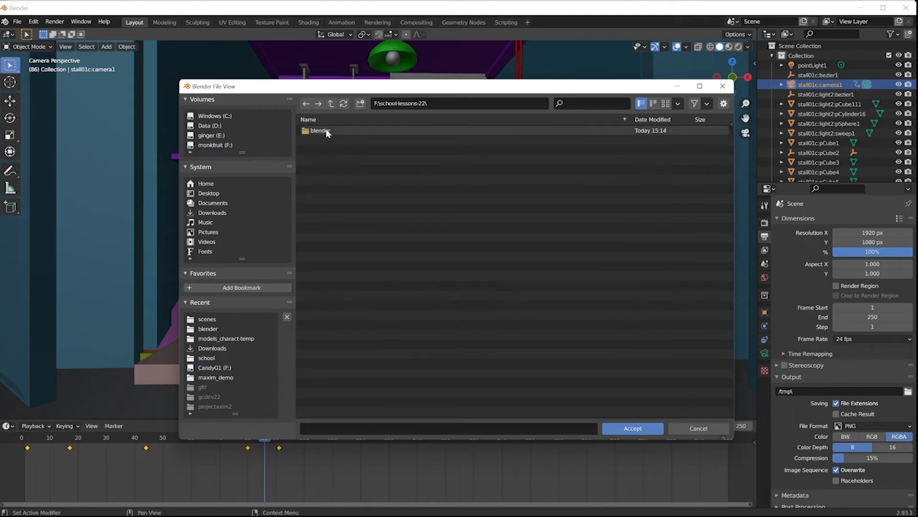
pyautogui.doubleClick(327, 132)
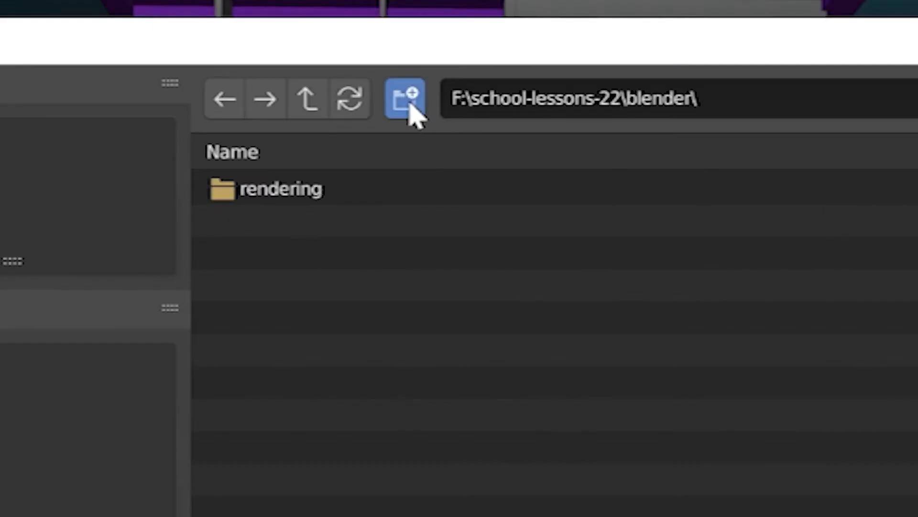
# Create a folder named scene1 and accept F:\school-lessons-22\blender\ as the render output path
pyautogui.click(361, 106)
pyautogui.write('r')
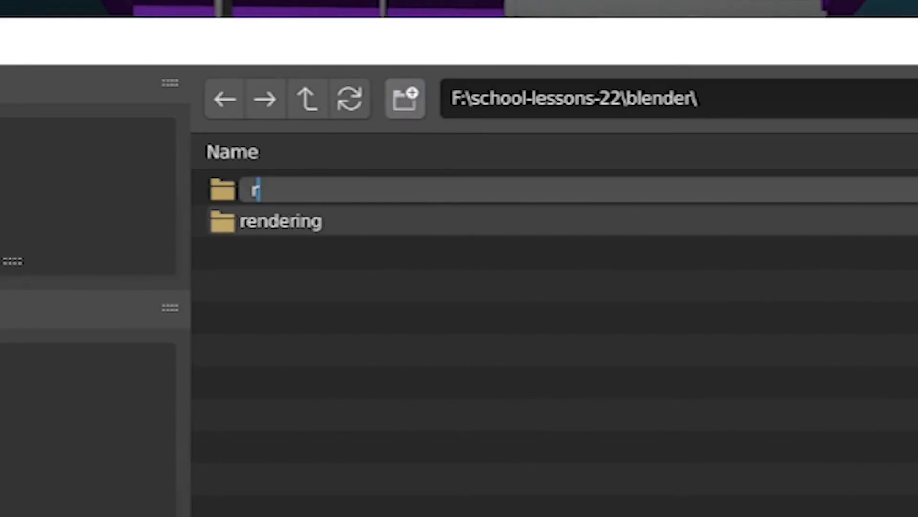
pyautogui.press('BackSpace')
pyautogui.write('rt')
pyautogui.press('BackSpace')
pyautogui.press('BackSpace')
pyautogui.write('scene1')
pyautogui.press('Return')
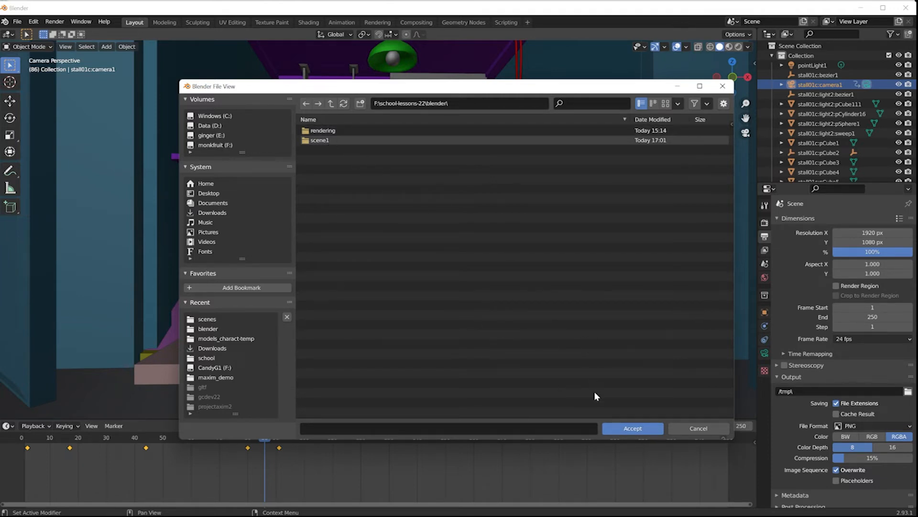
pyautogui.click(626, 428)
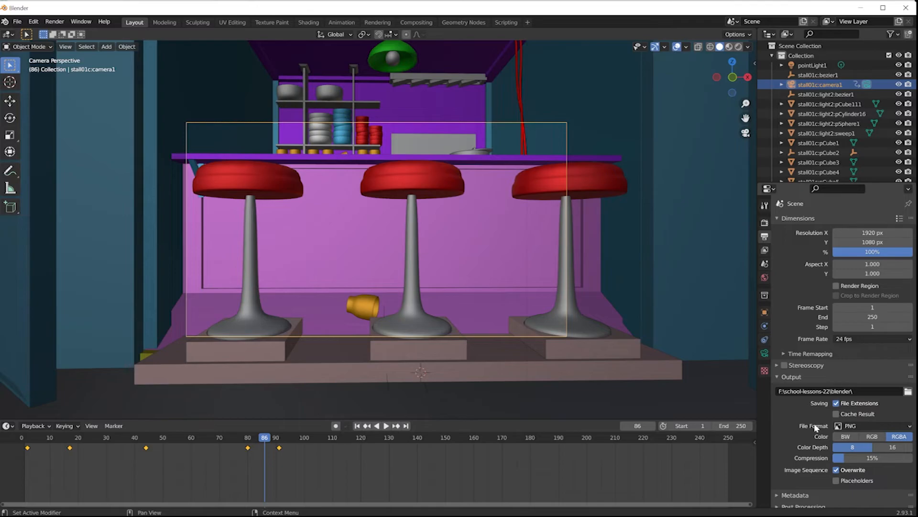
# Choose PNG as the output file format and review the remaining output settings
pyautogui.click(875, 427)
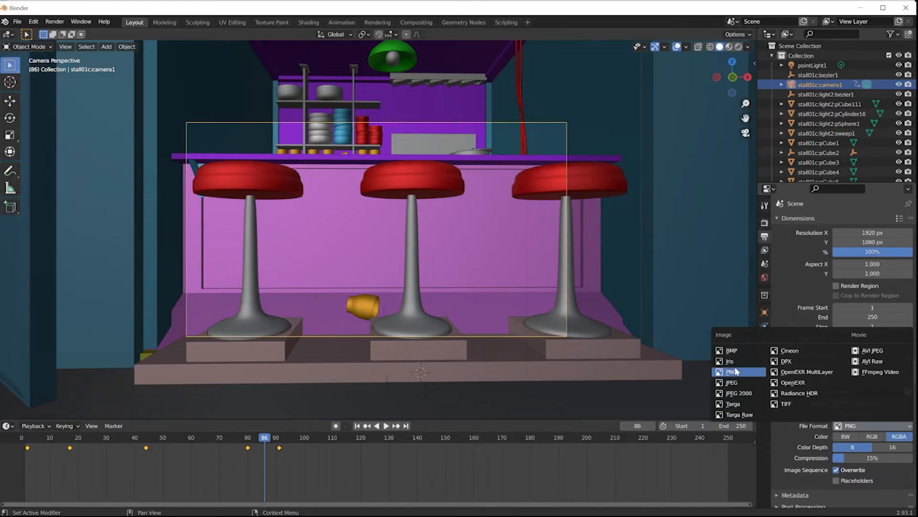
pyautogui.click(736, 372)
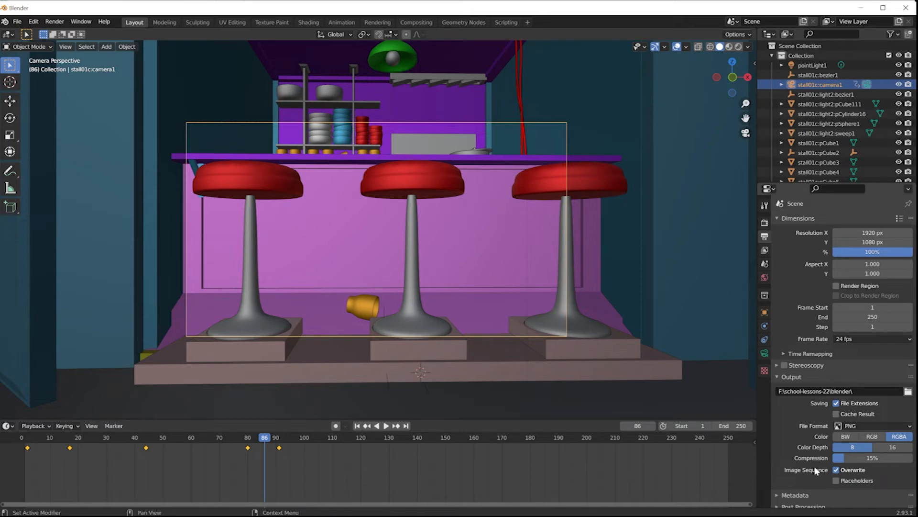
pyautogui.scroll(-1, 814, 474)
pyautogui.scroll(1, 814, 475)
# Set the end frame of the scene's frame range to 90
pyautogui.moveTo(268, 438)
pyautogui.mouseDown()
pyautogui.moveTo(6, 438)
pyautogui.moveTo(181, 452)
pyautogui.moveTo(15, 452)
pyautogui.moveTo(268, 452)
pyautogui.mouseUp()
pyautogui.press('space')
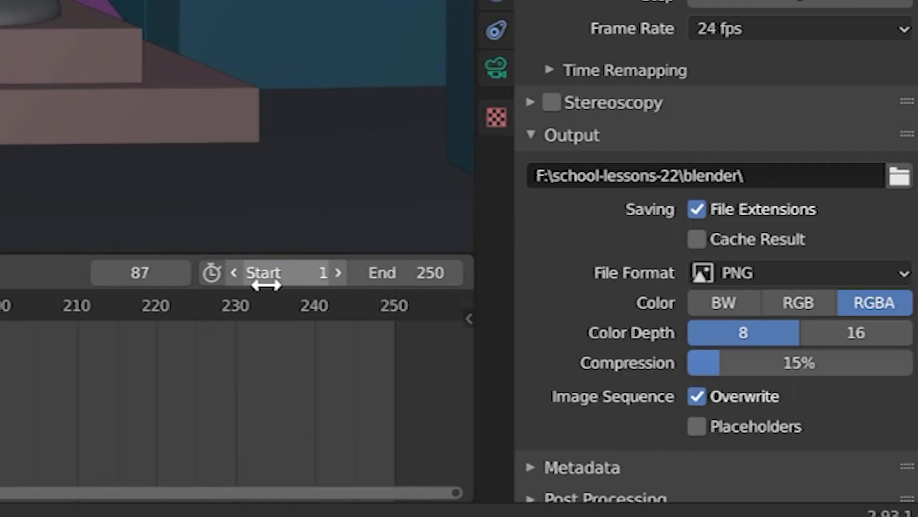
pyautogui.click(421, 272)
pyautogui.write('90')
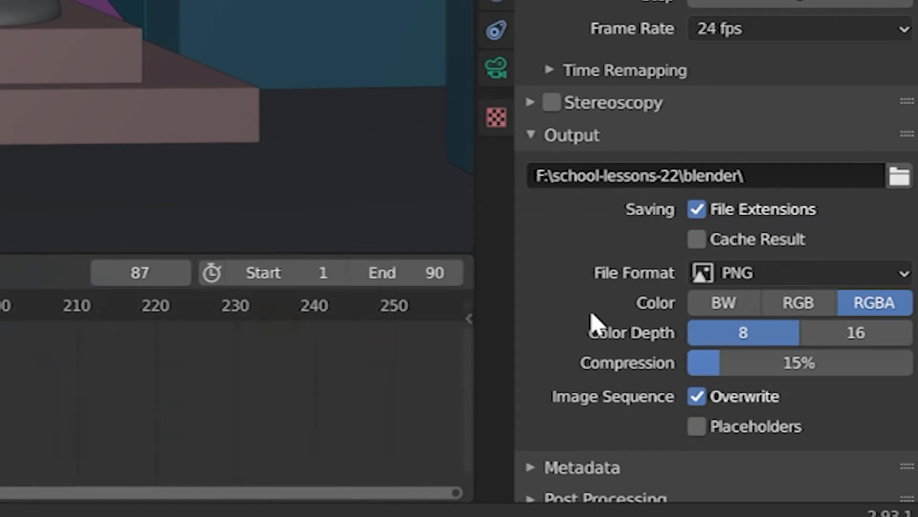
pyautogui.press('Return')
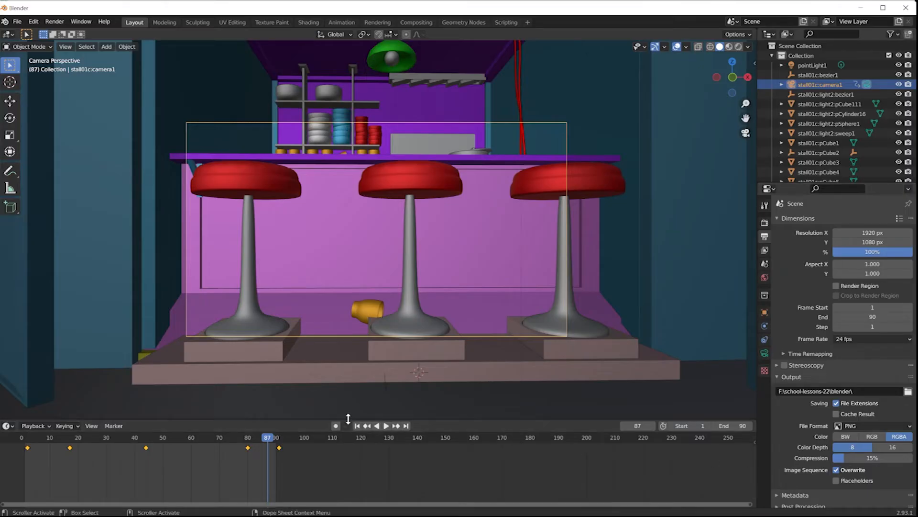
# Reduce the timeline's height and take a brief look at the Animation workspace before returning to Layout
pyautogui.moveTo(331, 421); pyautogui.dragTo(280, 451)
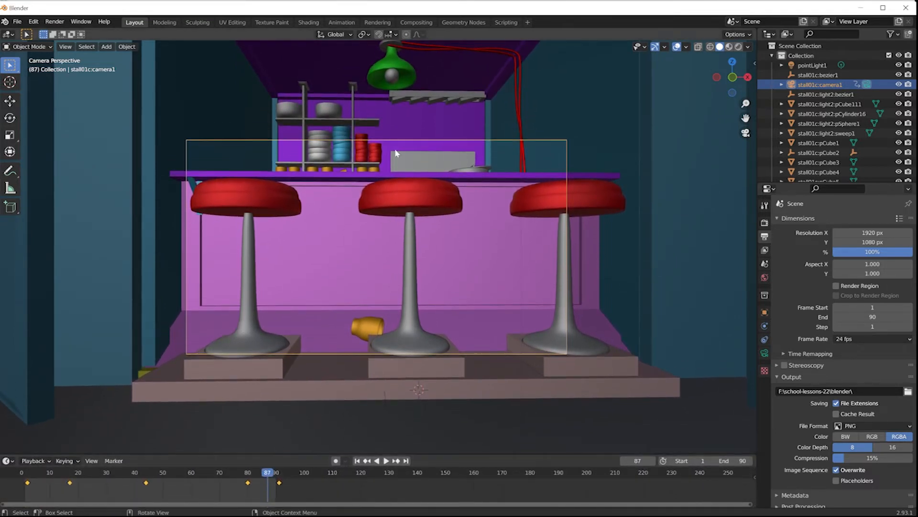
pyautogui.click(341, 23)
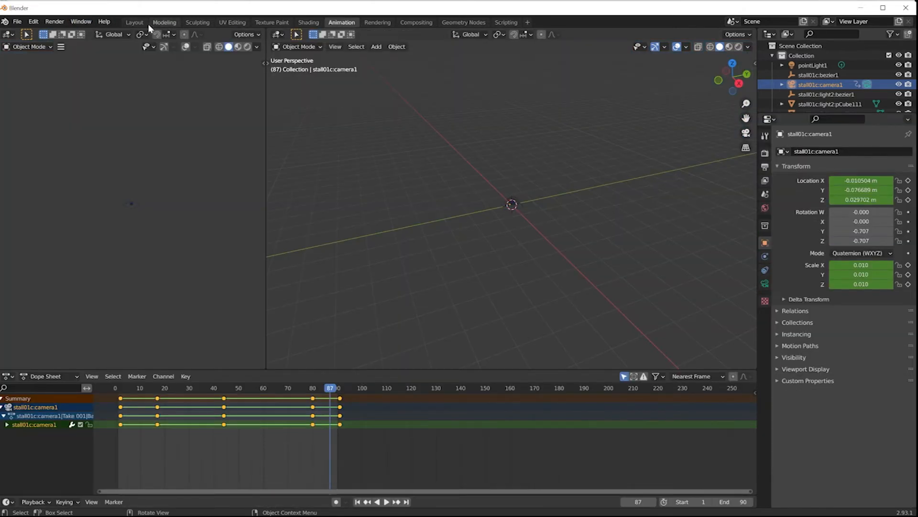
pyautogui.click(136, 23)
# Scrub the timeline to frame 75 and render the animation
pyautogui.moveTo(264, 474); pyautogui.dragTo(239, 473)
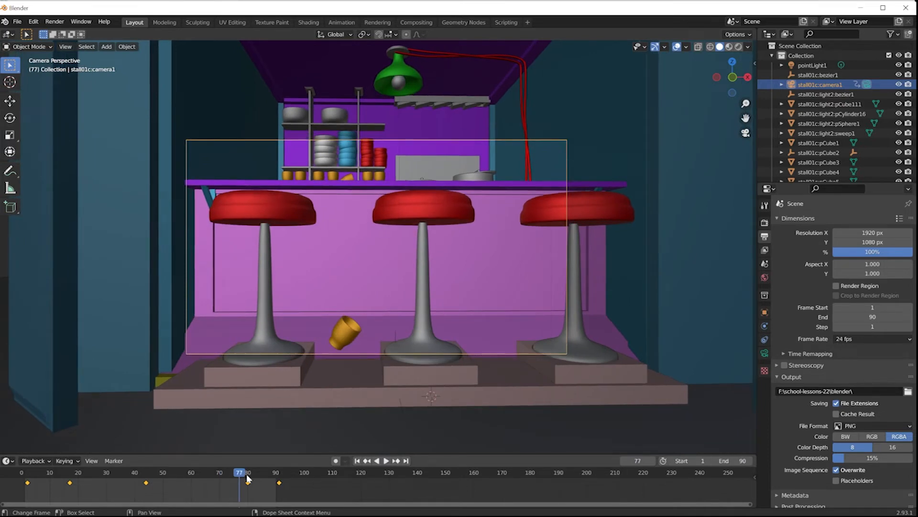
pyautogui.moveTo(241, 474); pyautogui.dragTo(233, 457)
pyautogui.click(53, 22)
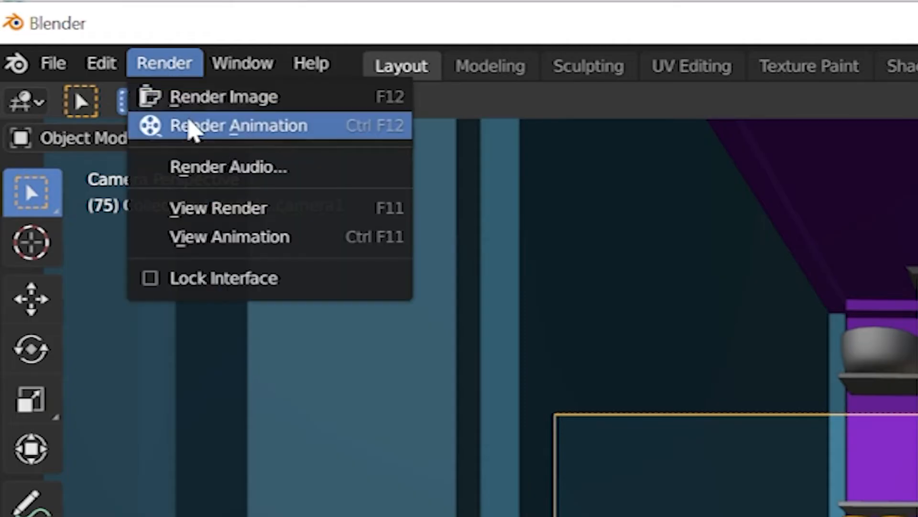
pyautogui.click(195, 129)
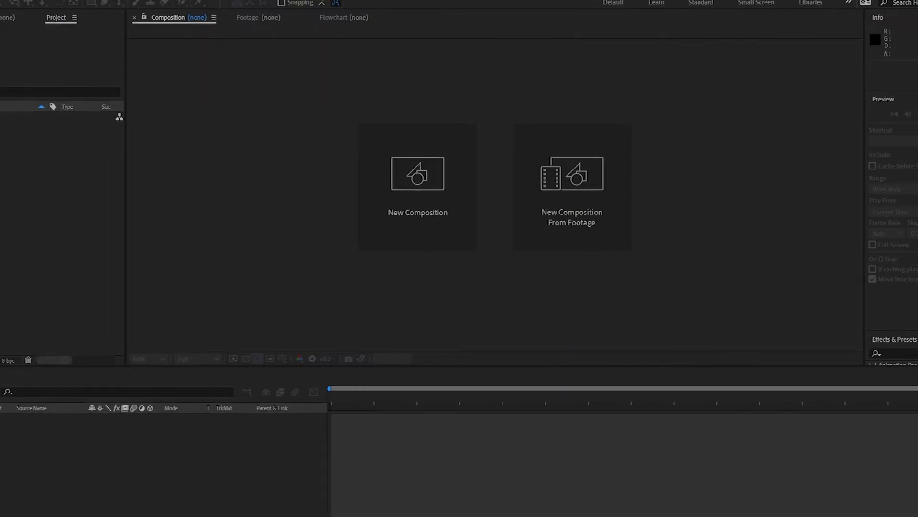
# Start a file import and browse to the blender folder in school-lessons-22, checking its scene1 subfolder
pyautogui.click(0, 0)
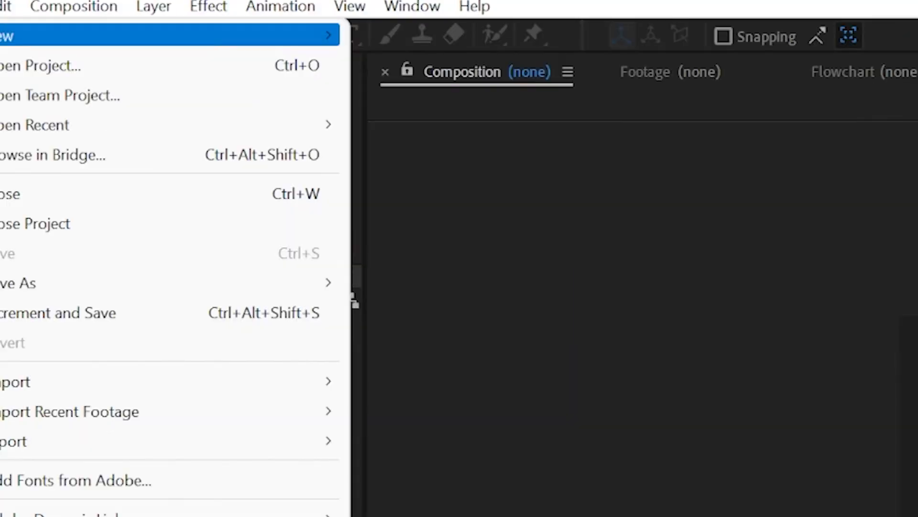
pyautogui.moveTo(167, 382)
pyautogui.click(430, 382)
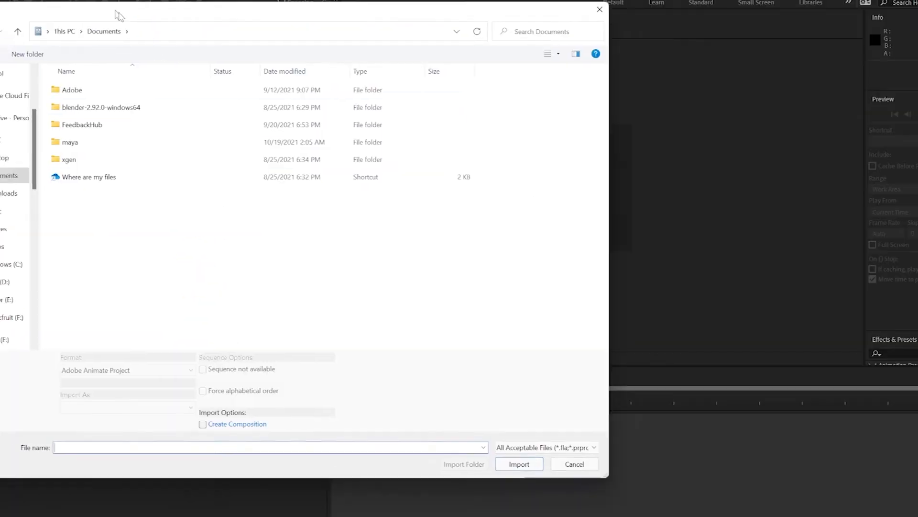
pyautogui.moveTo(240, 60); pyautogui.dragTo(235, 69)
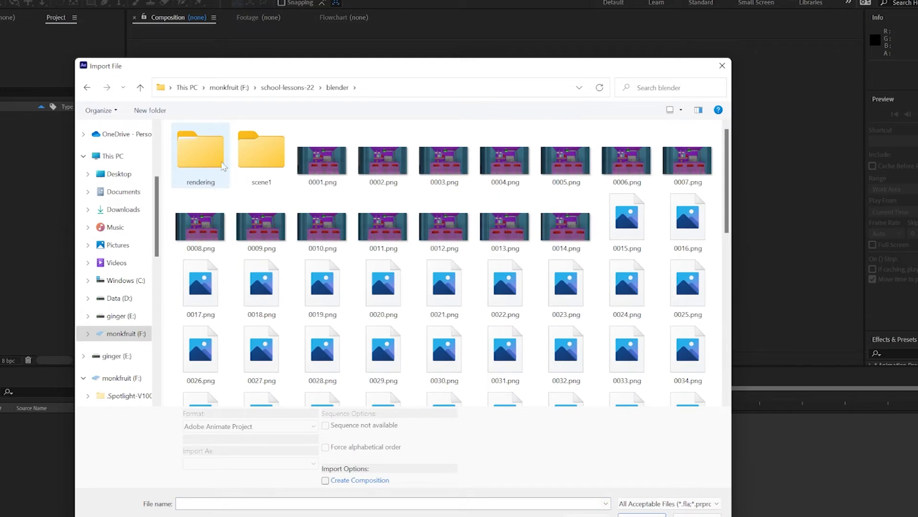
pyautogui.doubleClick(249, 158)
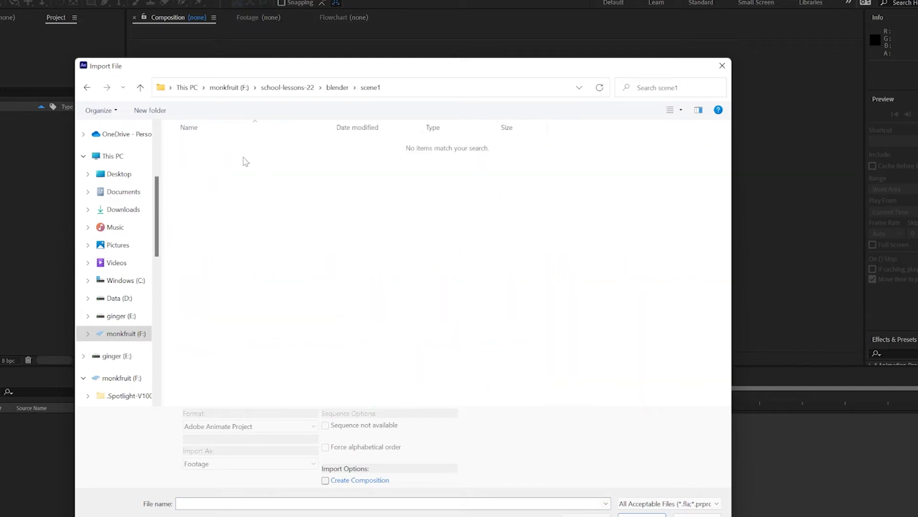
pyautogui.click(338, 88)
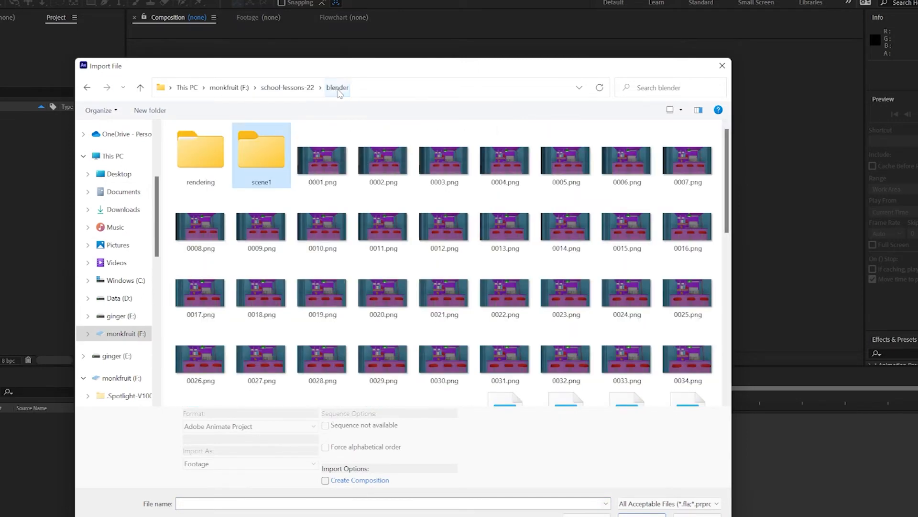
# Move the rendered frames 0001.png to 0090.png from the blender folder into its scene1 subfolder
pyautogui.click(327, 159)
pyautogui.scroll(-8, 478, 239)
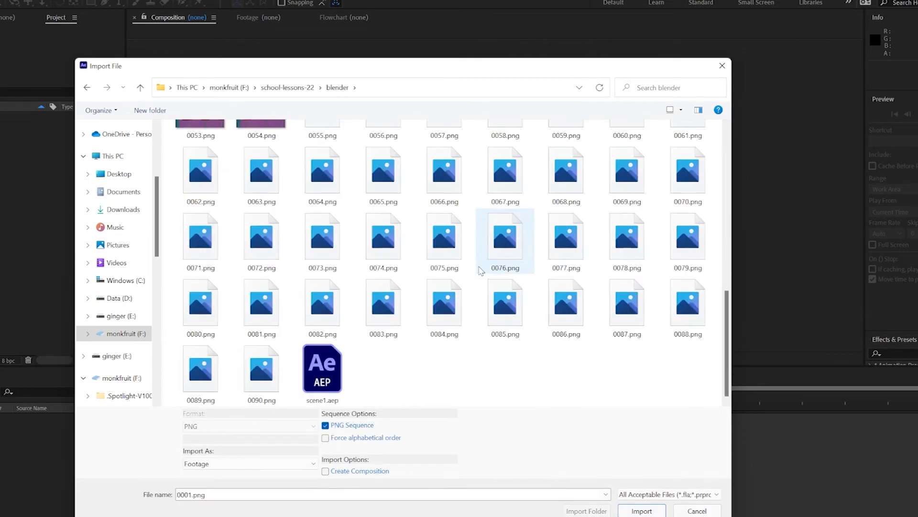
pyautogui.keyDown('shift'); pyautogui.click(261, 371); pyautogui.keyUp('shift')
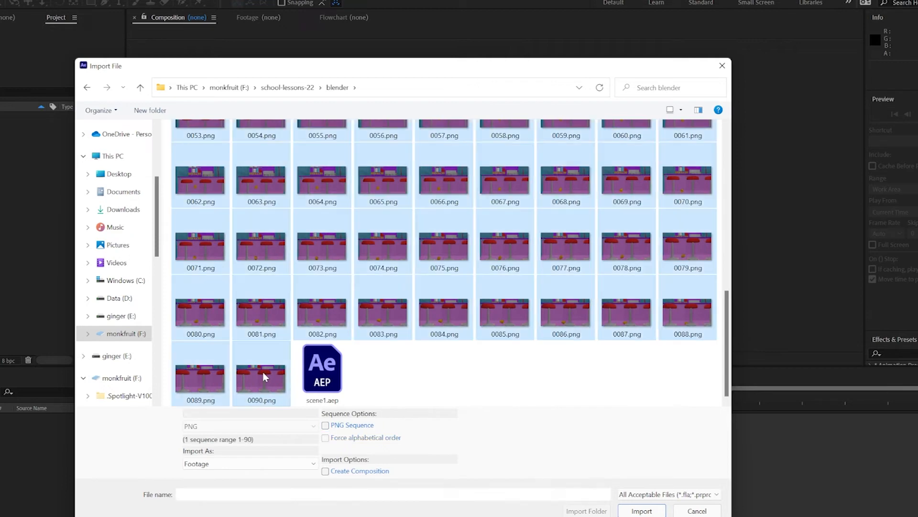
pyautogui.scroll(10, 279, 308)
pyautogui.moveTo(318, 157); pyautogui.dragTo(301, 167)
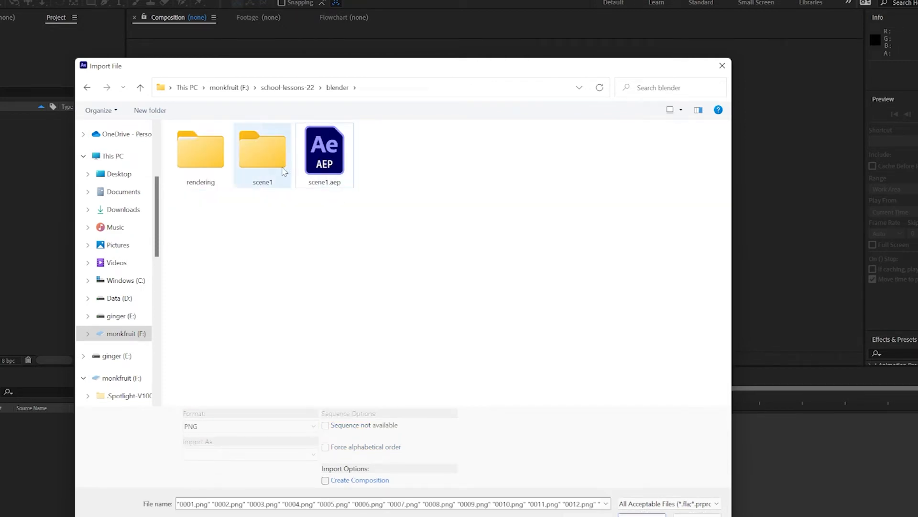
# Import the rendered frames from the scene1 folder as PNG sequence footage, starting with 0001.png
pyautogui.doubleClick(261, 153)
pyautogui.click(194, 159)
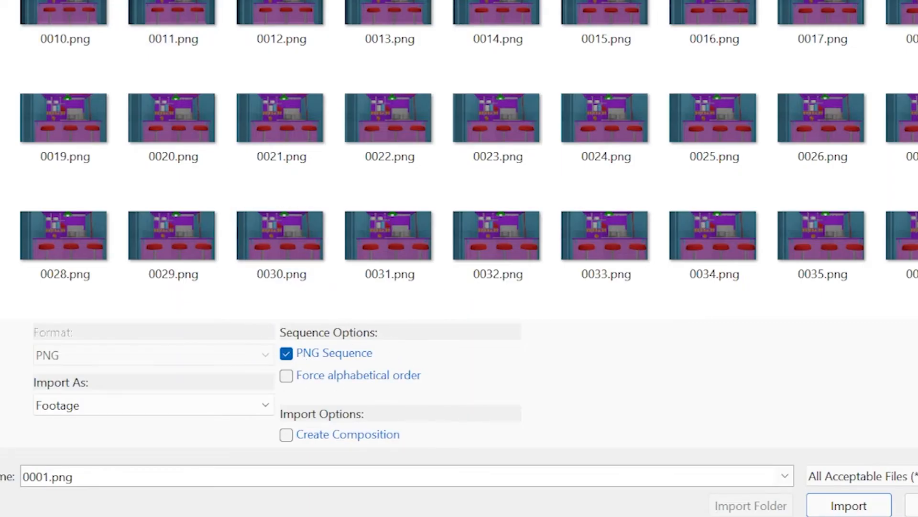
pyautogui.click(834, 505)
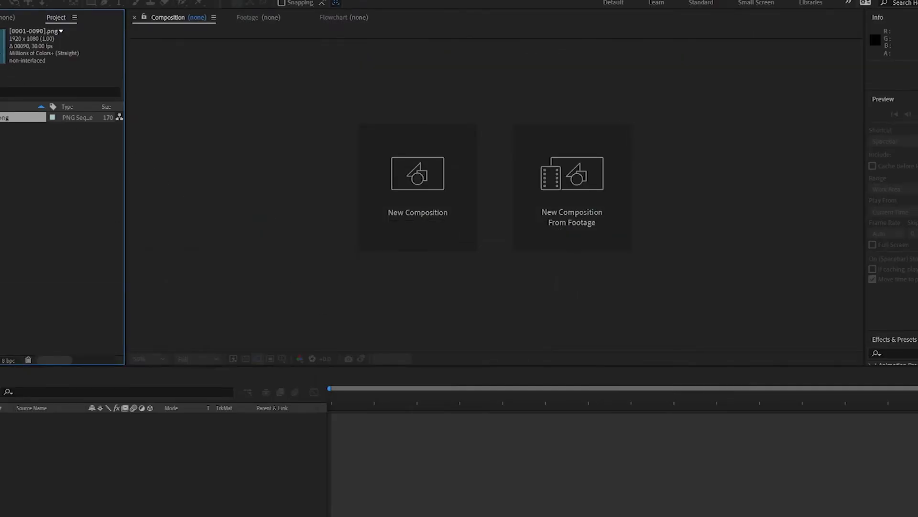
# Place the imported PNG sequence in a composition and play back the animation
pyautogui.moveTo(1, 117); pyautogui.dragTo(18, 385)
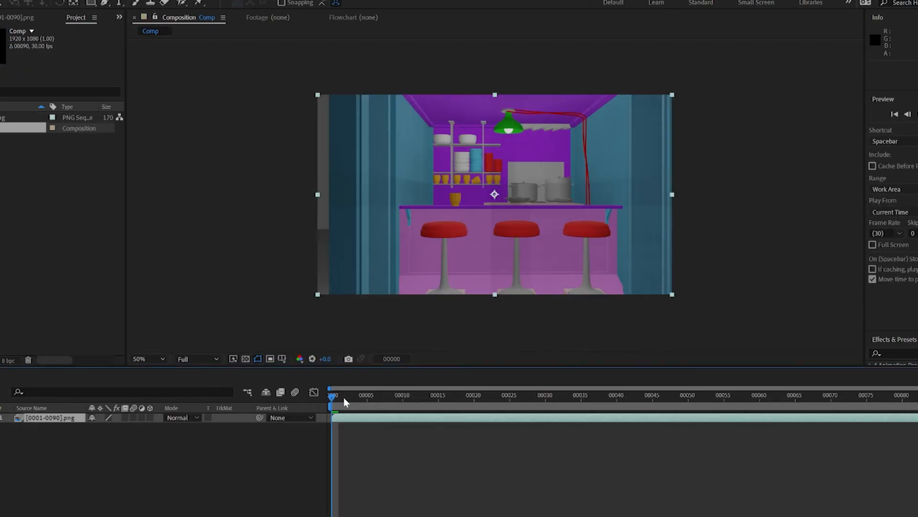
pyautogui.press('space')
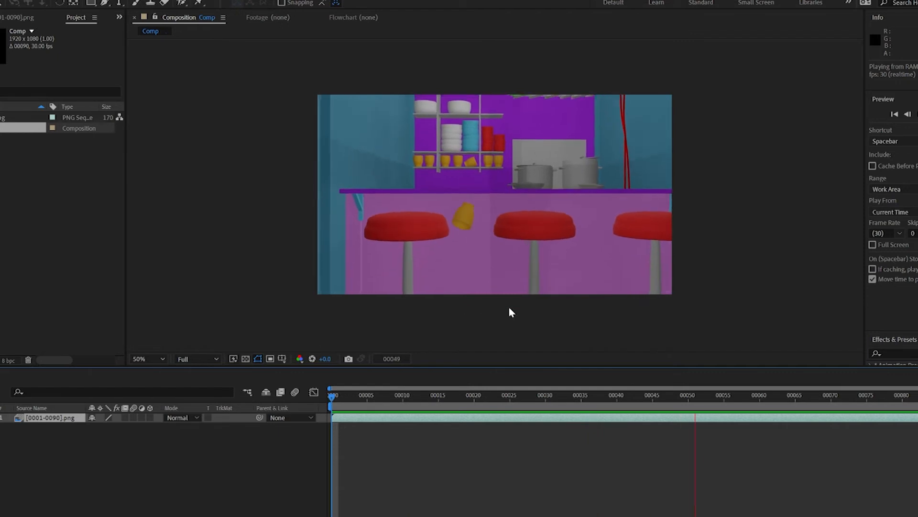
pyautogui.click(495, 291)
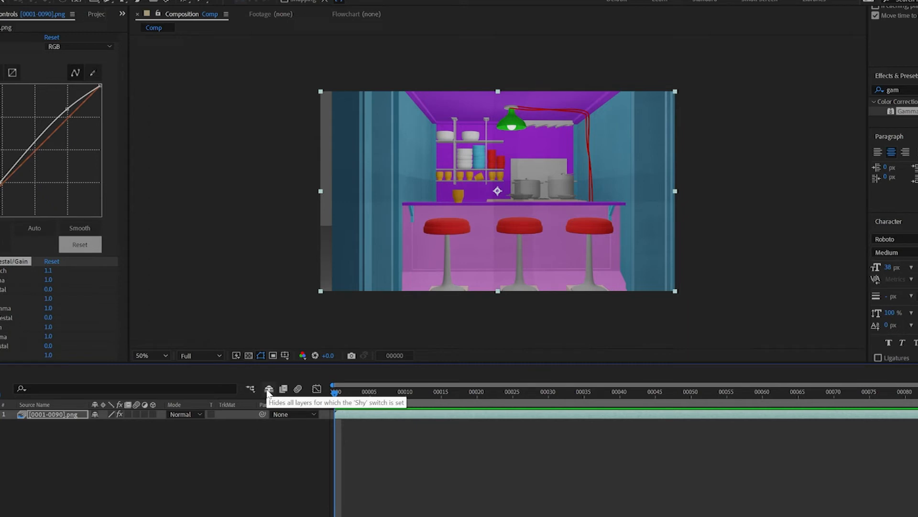
# Export the composition to the Adobe Media Encoder queue
pyautogui.click(0, 0)
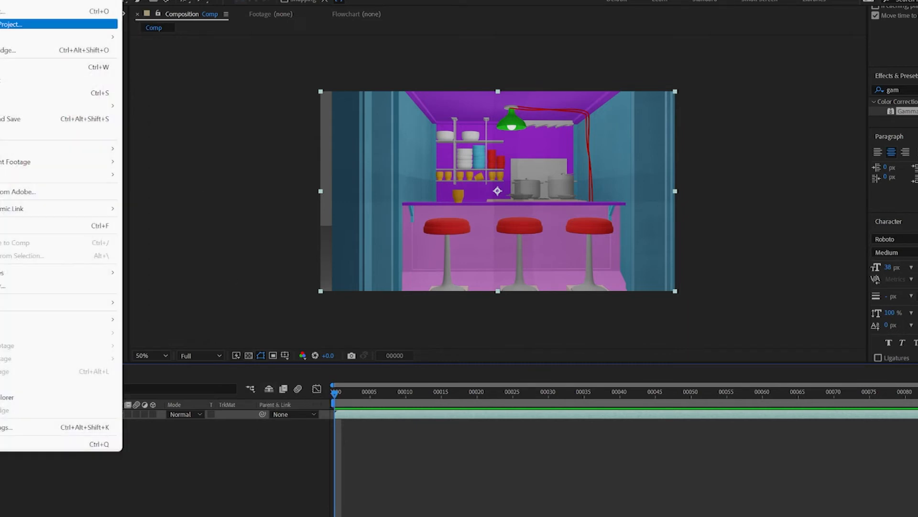
pyautogui.moveTo(82, 177)
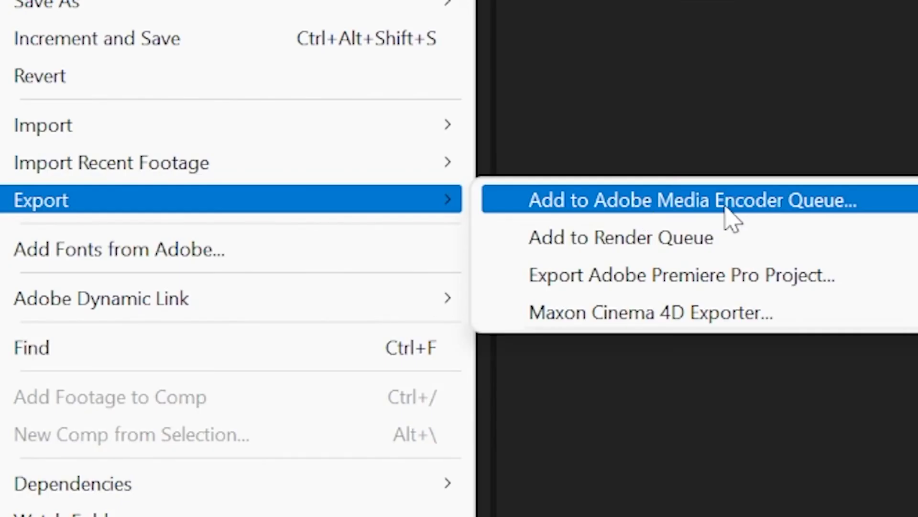
pyautogui.click(725, 208)
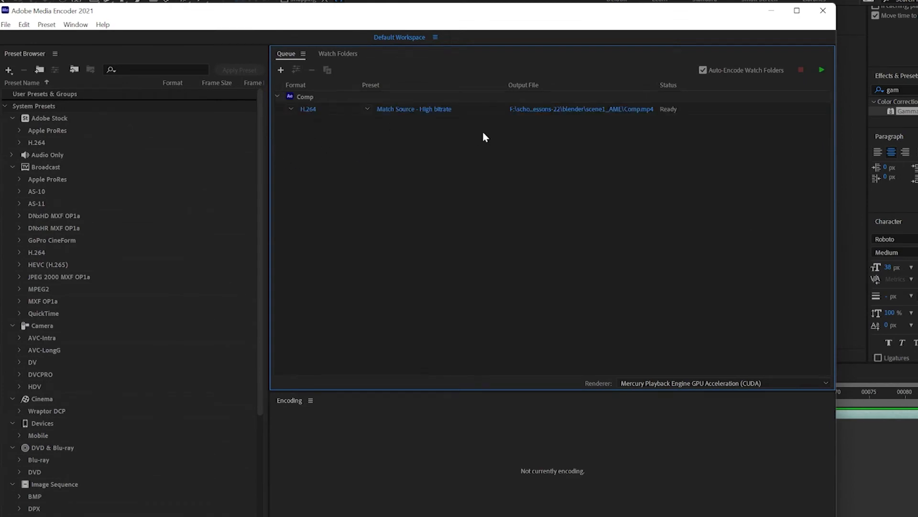
# Set the queued H.264 output file to scene1render.mp4 in the blender folder and start encoding the queue
pyautogui.click(515, 111)
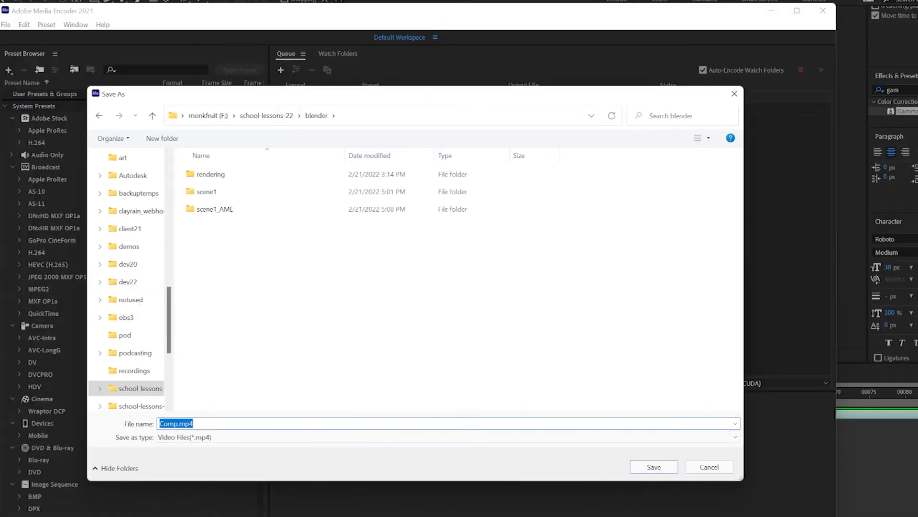
pyautogui.click(167, 424)
pyautogui.doubleClick(168, 423)
pyautogui.write('sce')
pyautogui.write('ne1rend')
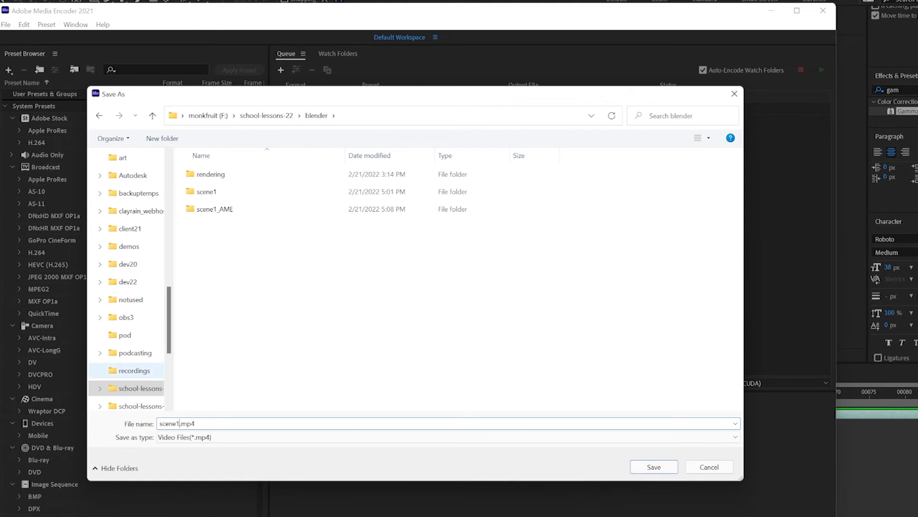
pyautogui.write('er')
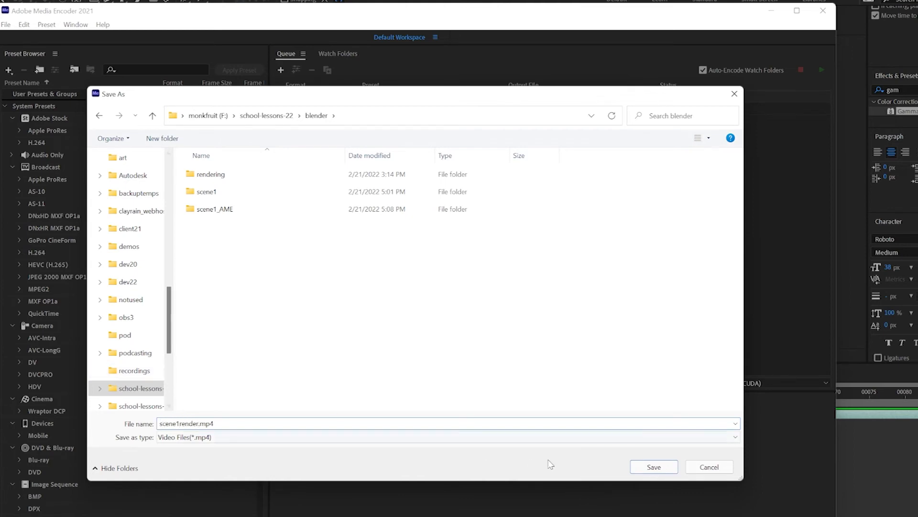
pyautogui.click(645, 467)
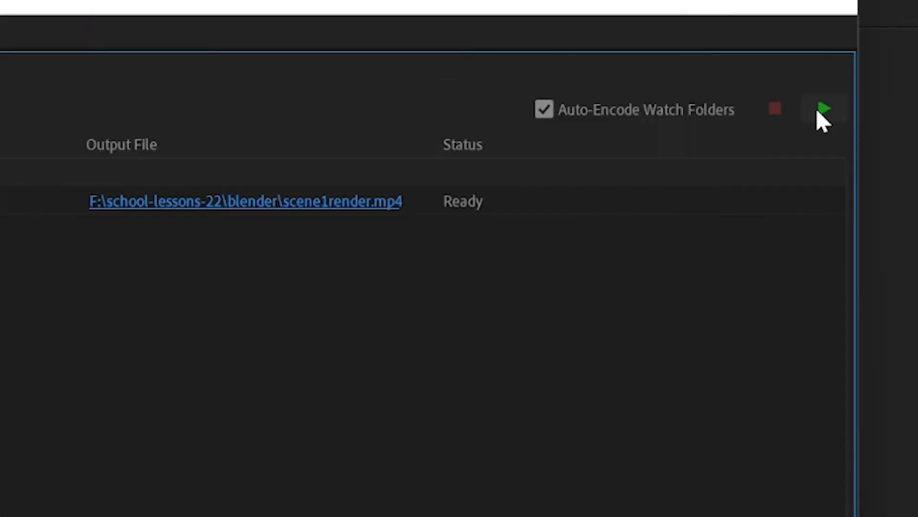
pyautogui.click(822, 110)
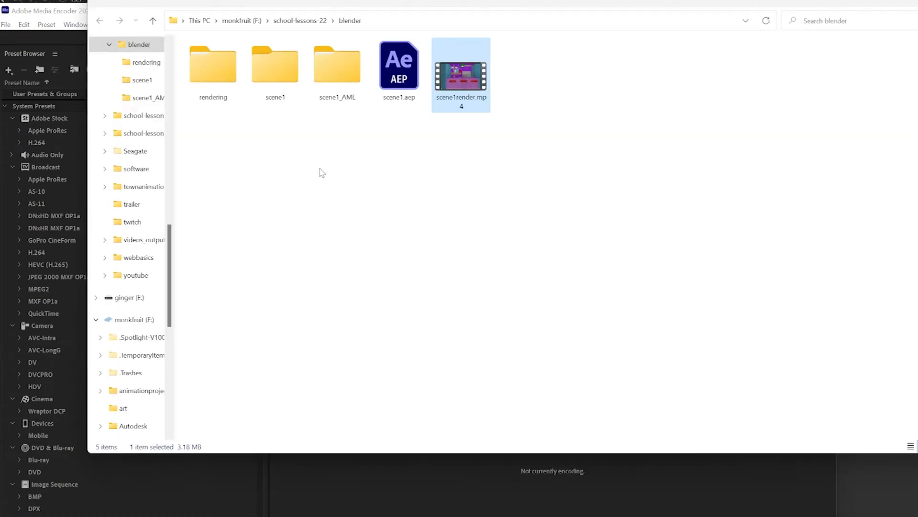
# Open the encoded video scene1render.mp4 from the blender folder and watch its playback
pyautogui.doubleClick(473, 89)
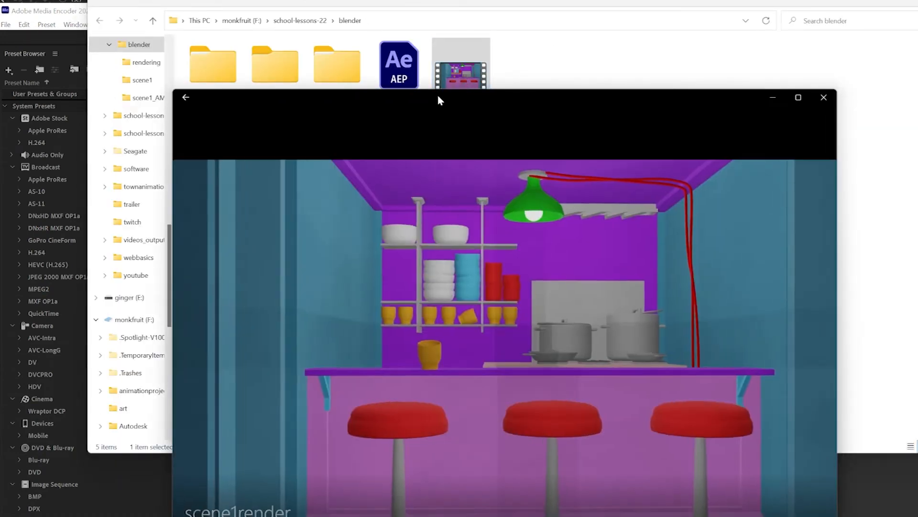
pyautogui.moveTo(440, 101); pyautogui.dragTo(354, 31)
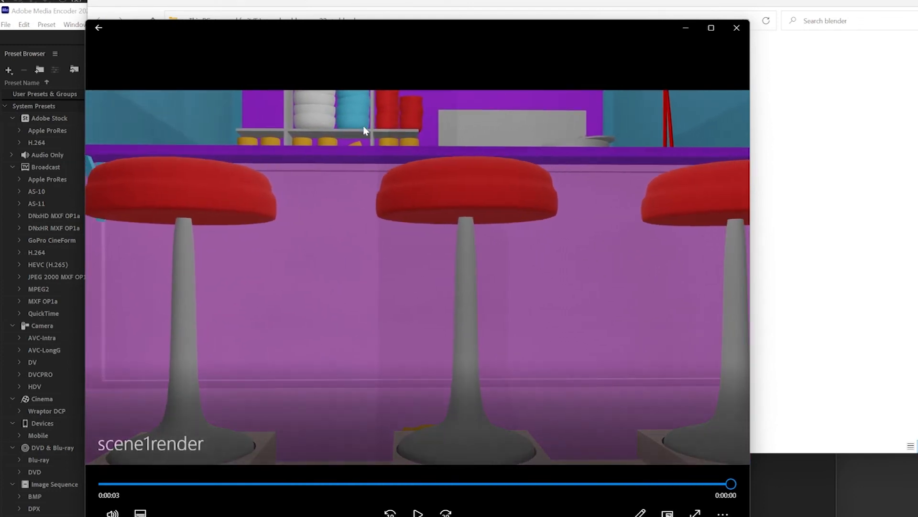
pyautogui.click(418, 514)
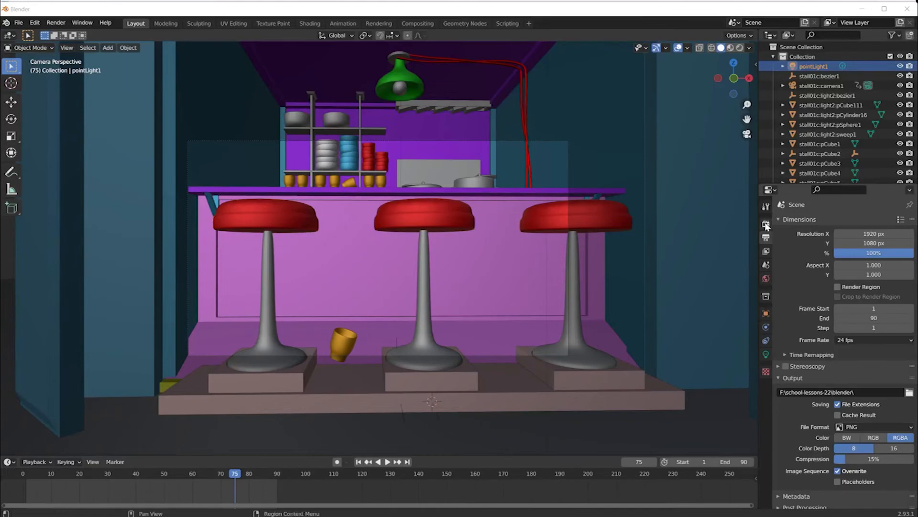
# Switch to Blender and set the scene's render engine to Cycles
pyautogui.click(766, 224)
pyautogui.click(854, 225)
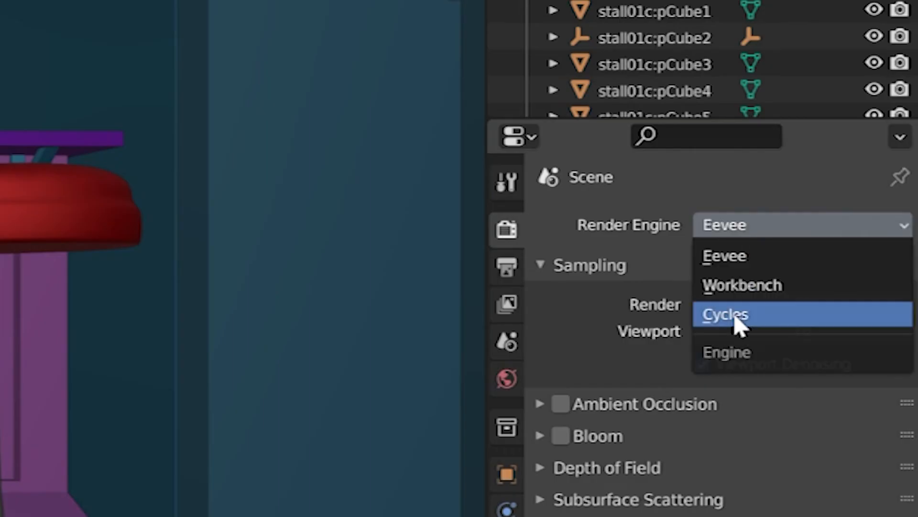
pyautogui.click(736, 319)
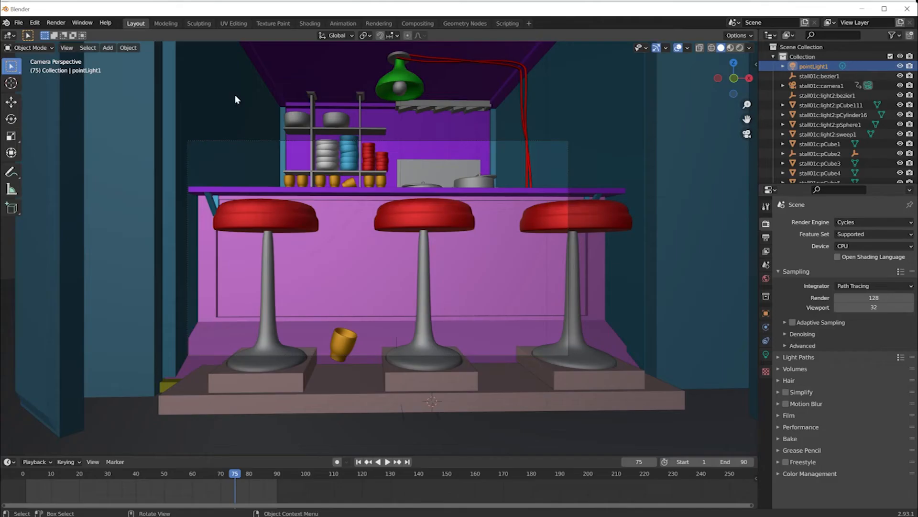
# Review the None, CUDA and OptiX options for the Cycles render devices in the system preferences, leaving CUDA selected
pyautogui.click(35, 24)
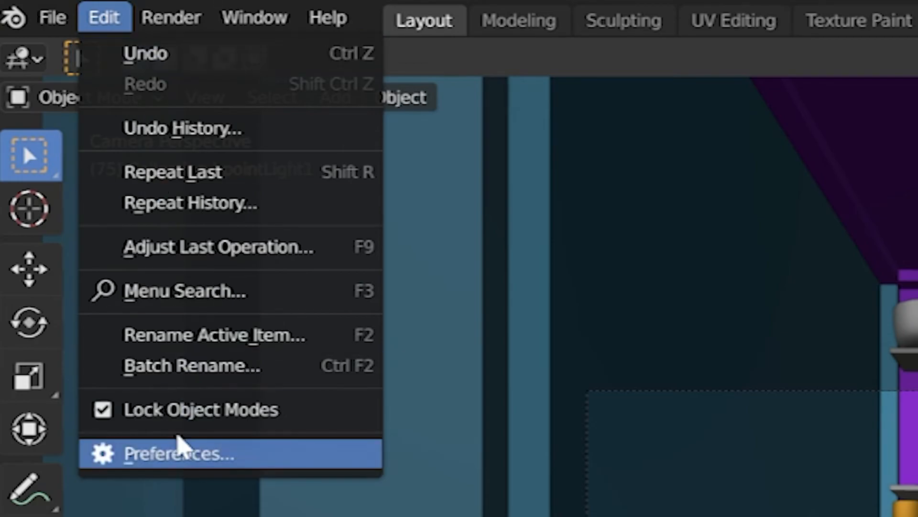
pyautogui.click(59, 157)
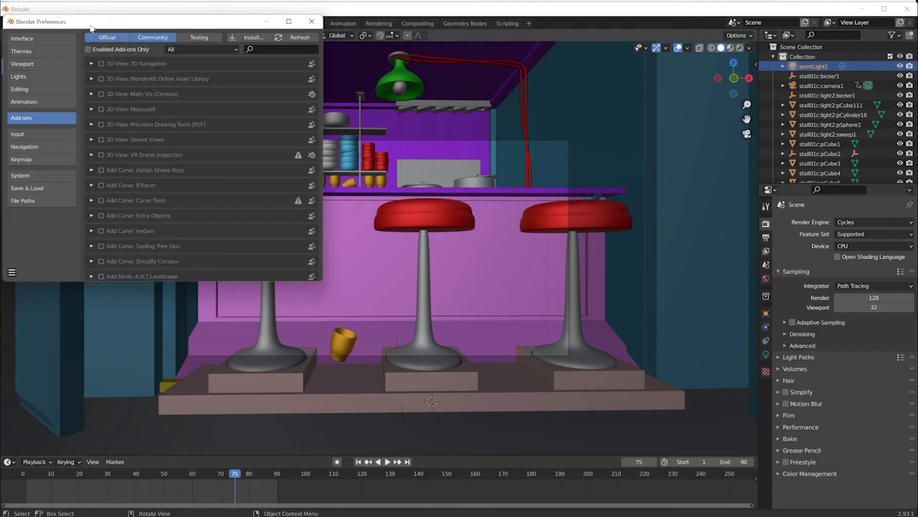
pyautogui.moveTo(91, 29); pyautogui.dragTo(150, 126)
pyautogui.click(80, 273)
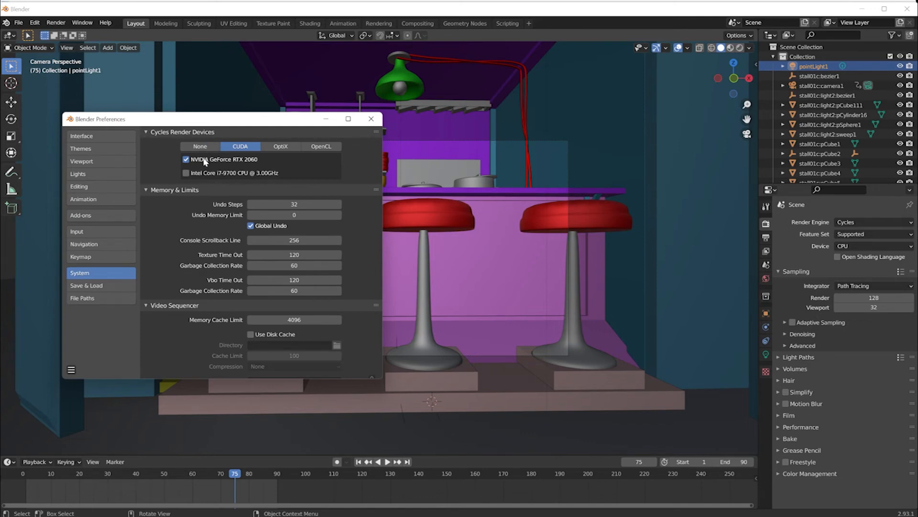
pyautogui.click(201, 146)
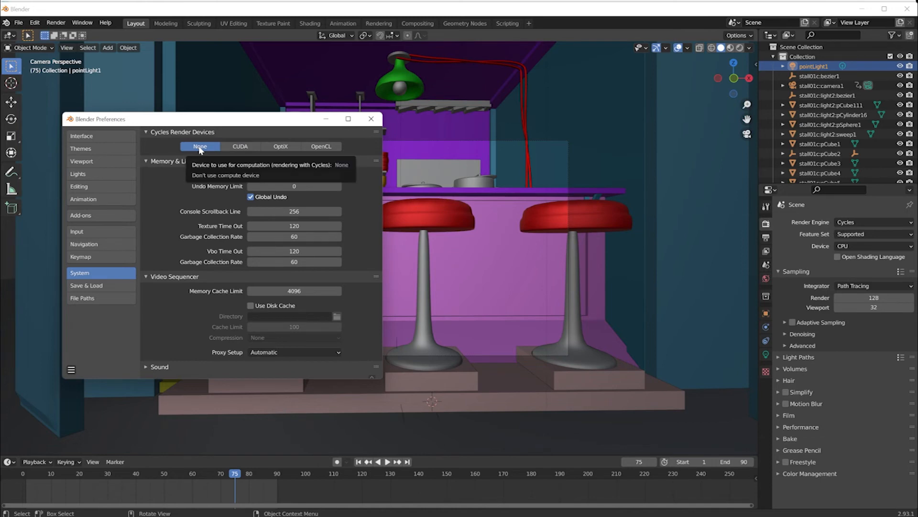
pyautogui.click(249, 145)
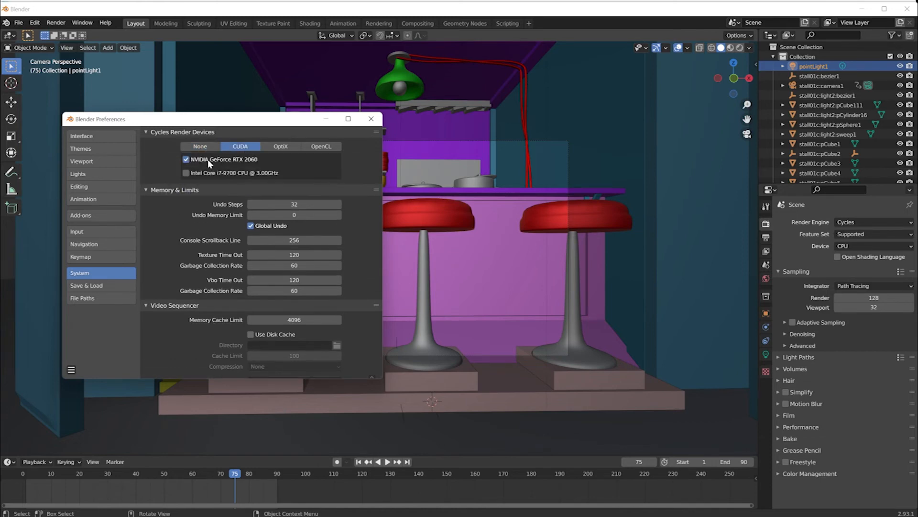
pyautogui.click(281, 148)
pyautogui.click(240, 148)
pyautogui.click(371, 119)
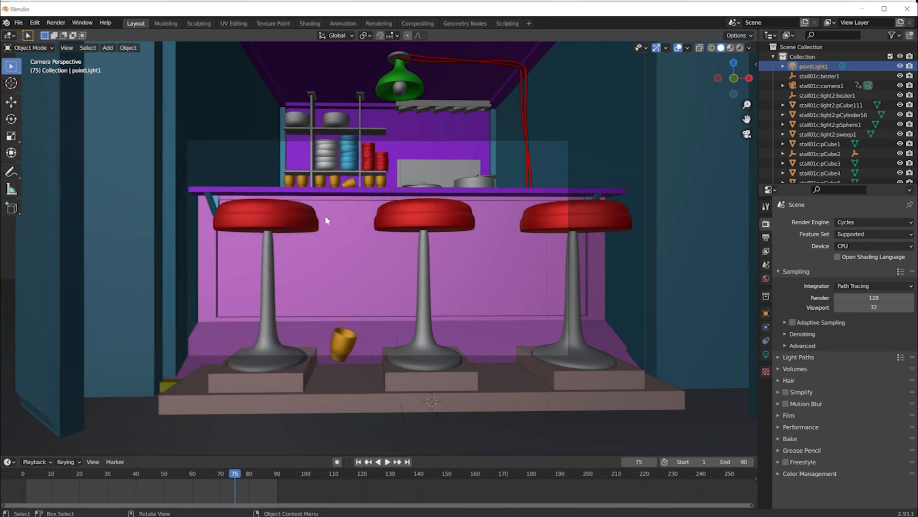
# Switch the viewport to rendered shading and open the material settings of the middle stool's grey stem
pyautogui.click(739, 49)
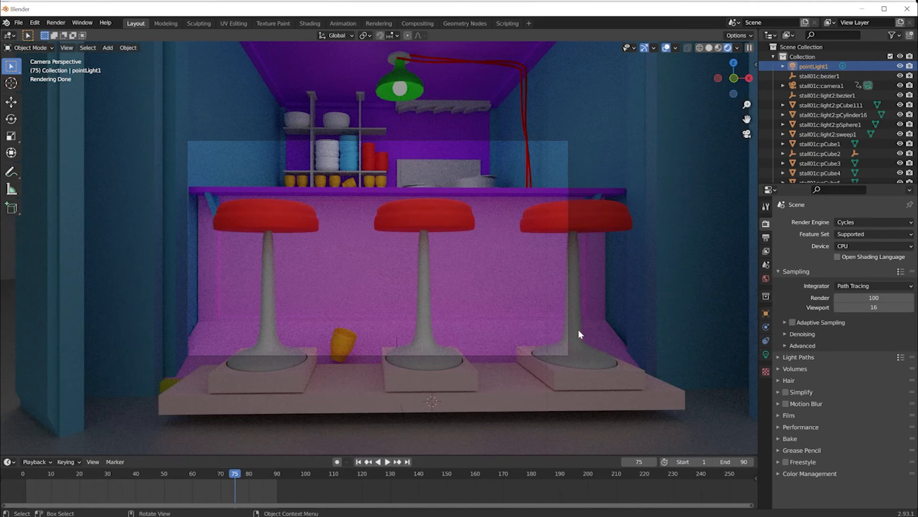
pyautogui.click(424, 283)
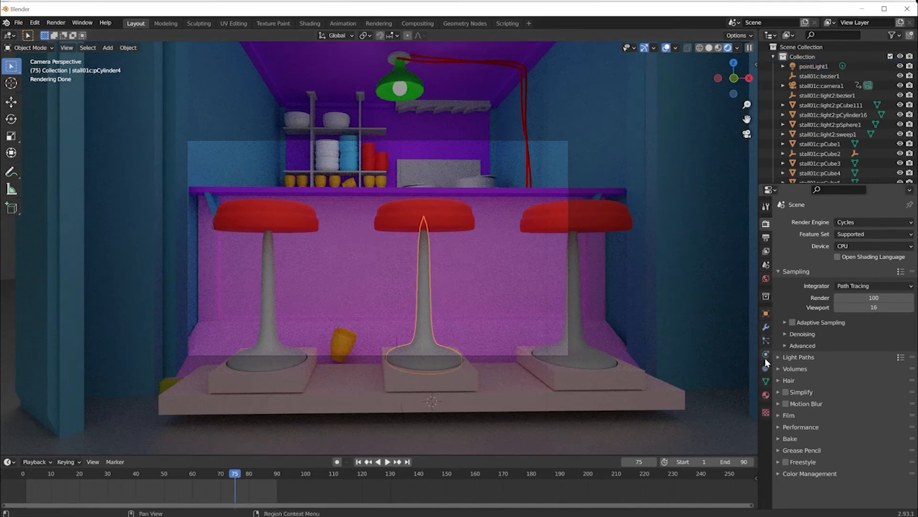
pyautogui.click(766, 395)
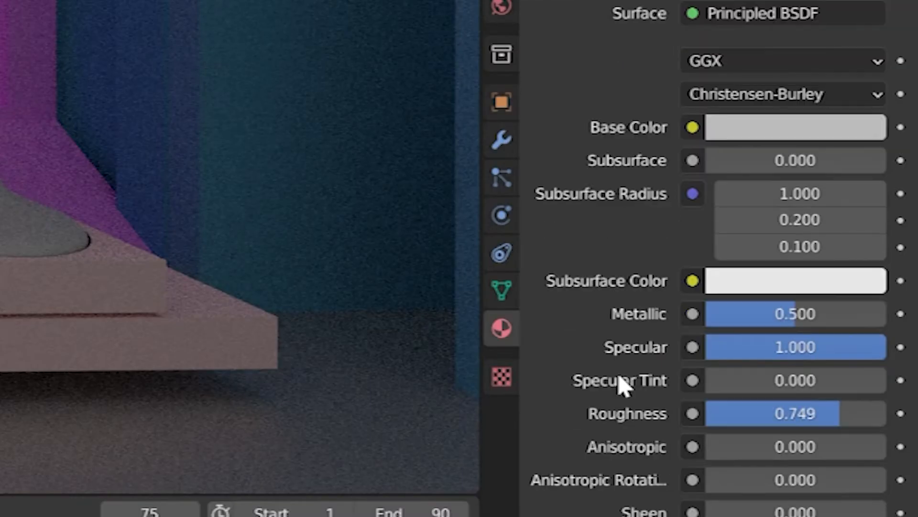
# Lower the stool stem material's roughness to 0.046 and select the red seat of the rightmost stool
pyautogui.scroll(-2, 626, 405)
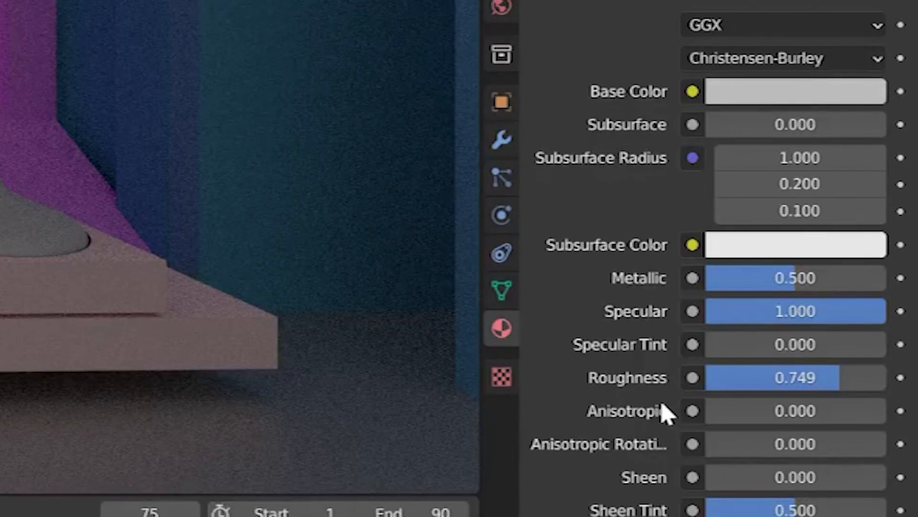
pyautogui.moveTo(832, 385); pyautogui.dragTo(714, 377)
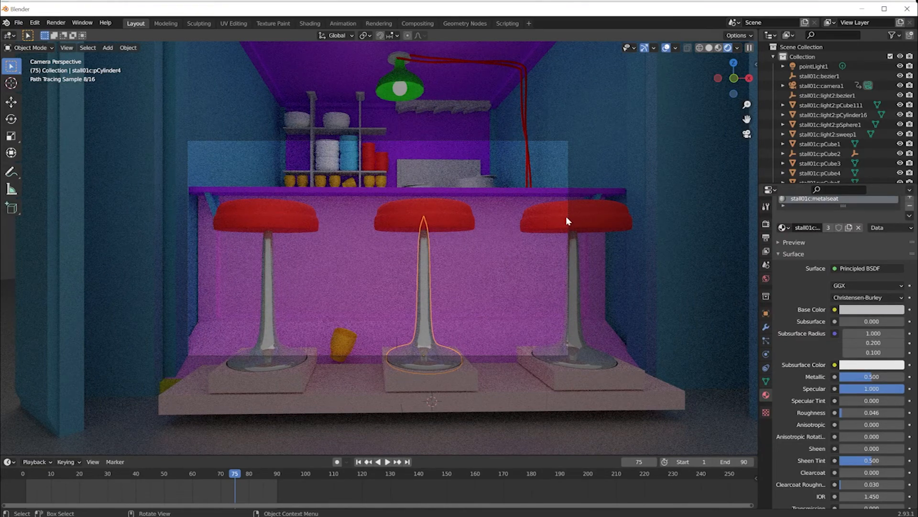
pyautogui.click(567, 216)
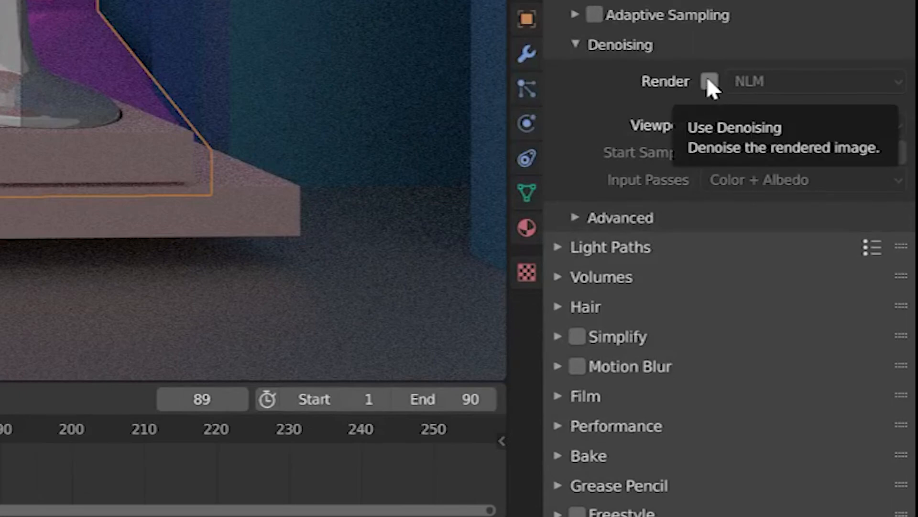
# Enable NLM denoising for the final Cycles render
pyautogui.click(710, 83)
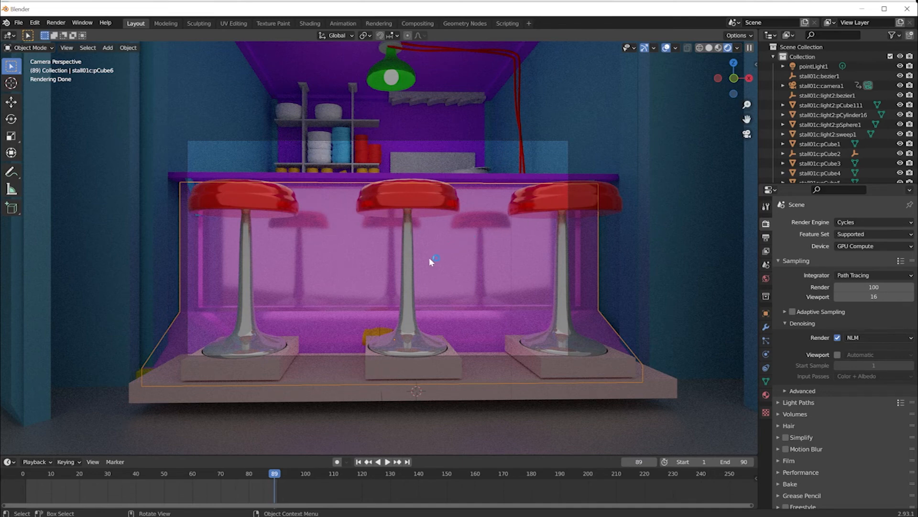
# Select the yellow cup beside the middle stool and lower its material's roughness to 0.140
pyautogui.click(366, 331)
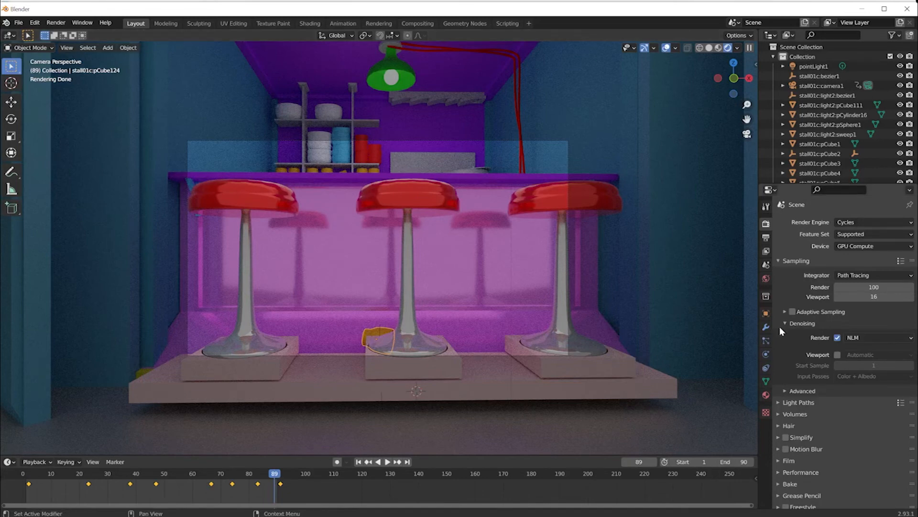
pyautogui.click(767, 394)
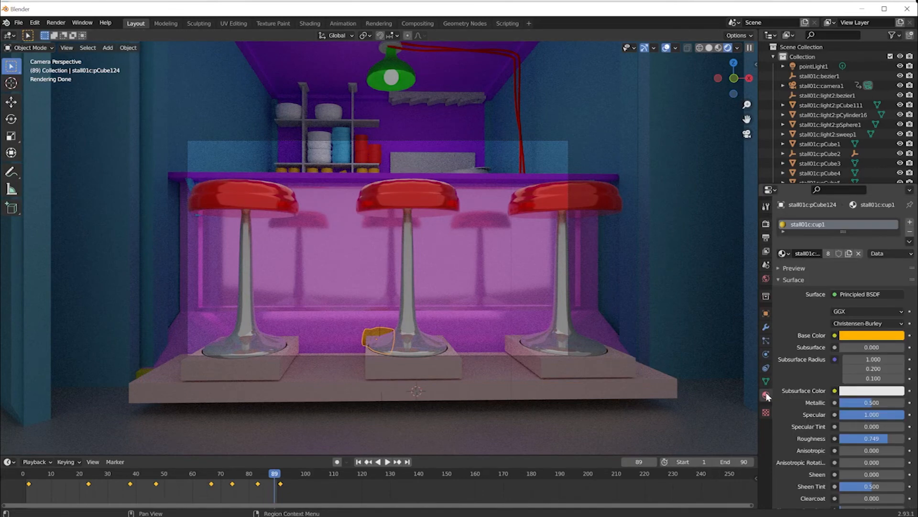
pyautogui.moveTo(882, 438)
pyautogui.mouseDown()
pyautogui.moveTo(840, 437)
pyautogui.moveTo(862, 437)
pyautogui.moveTo(848, 437)
pyautogui.mouseUp()
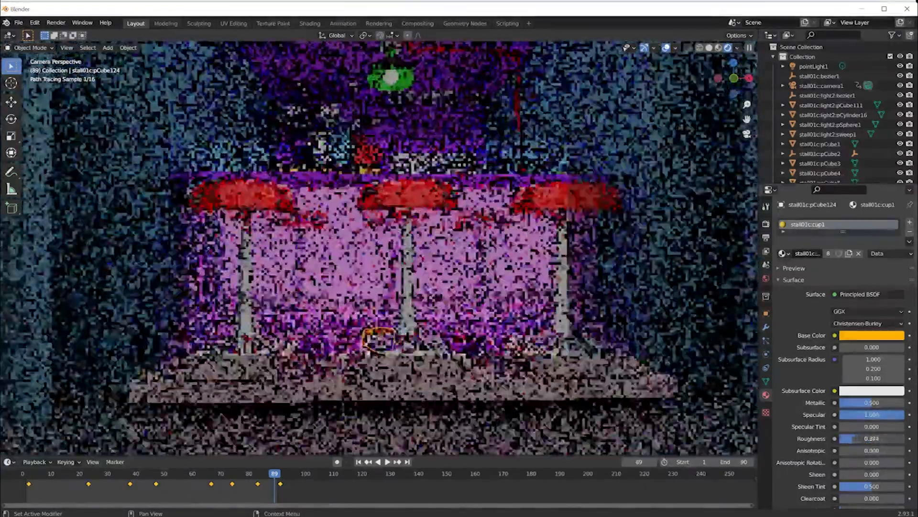
pyautogui.scroll(-5, 844, 450)
pyautogui.scroll(5, 845, 463)
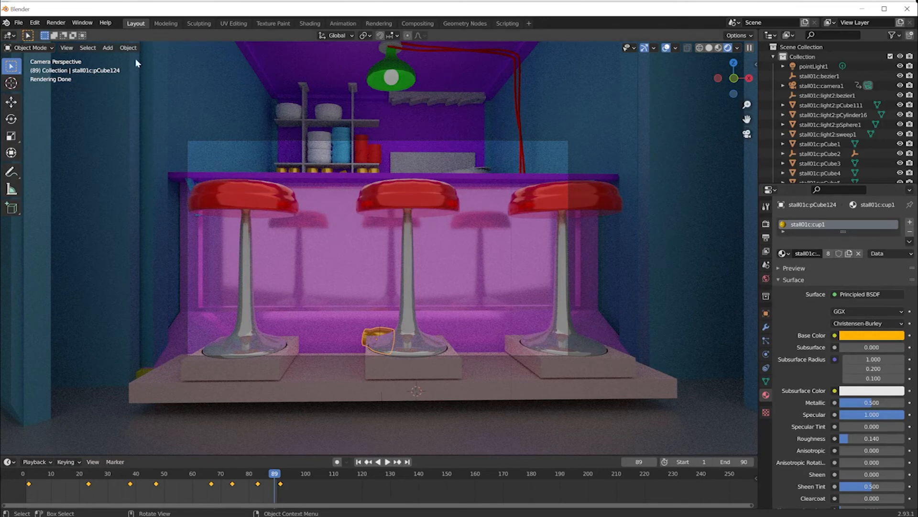
# Play and scrub through the animation in the rendered viewport, stopping at frame 91
pyautogui.click(766, 224)
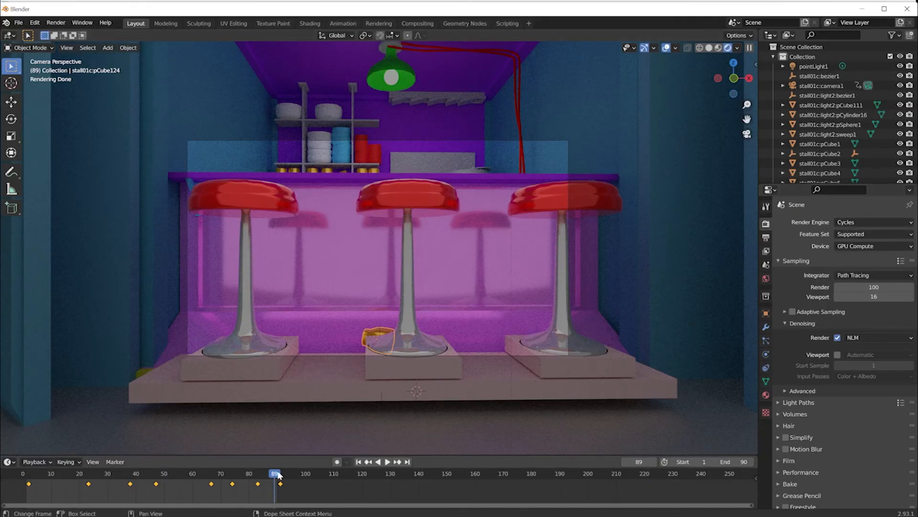
pyautogui.press('space')
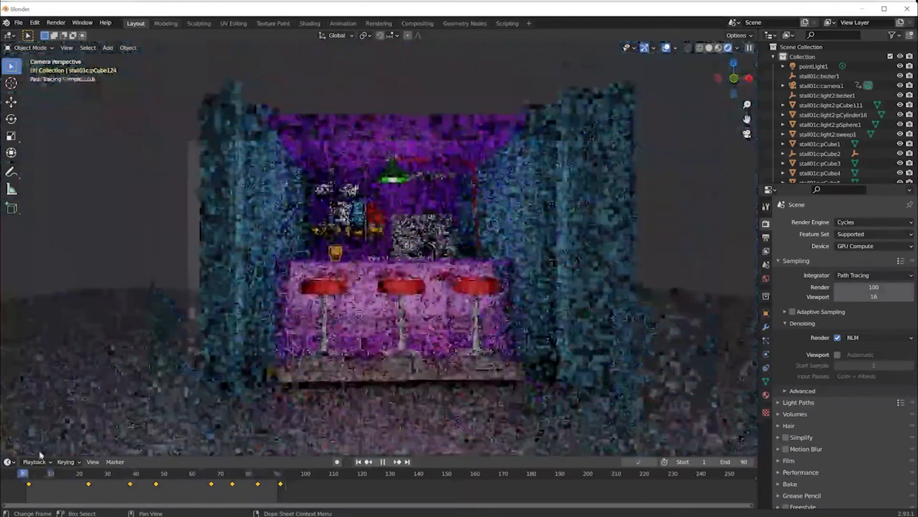
pyautogui.moveTo(39, 451); pyautogui.dragTo(281, 463)
pyautogui.press('space')
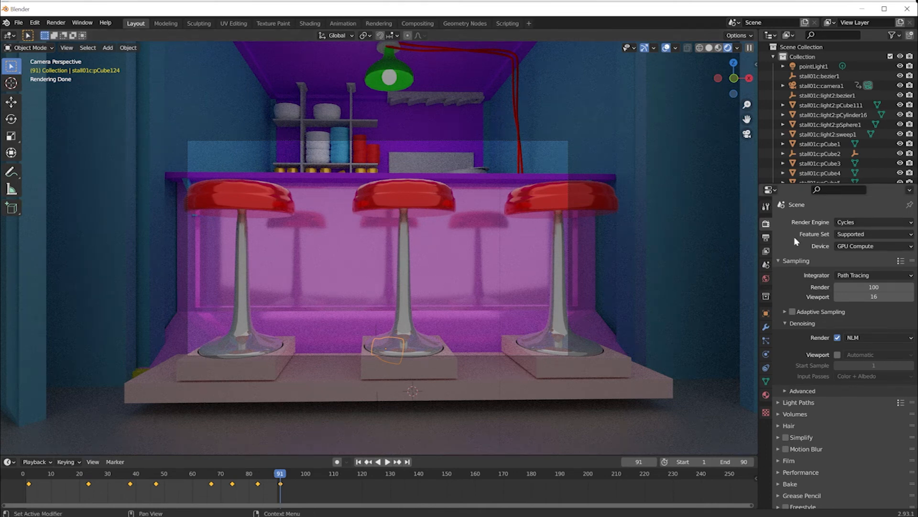
# Create a folder named scene1b inside F:\school-lessons-22\blender and set it as the render output path
pyautogui.click(765, 394)
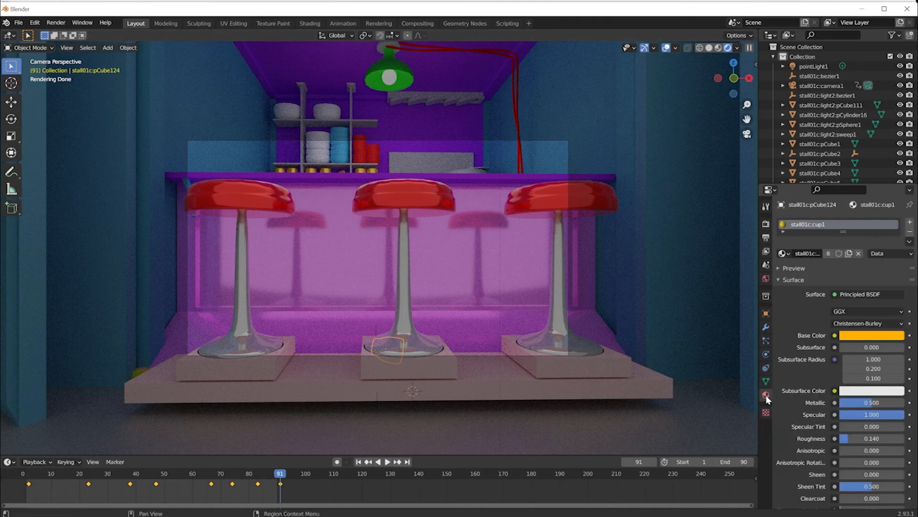
pyautogui.click(766, 238)
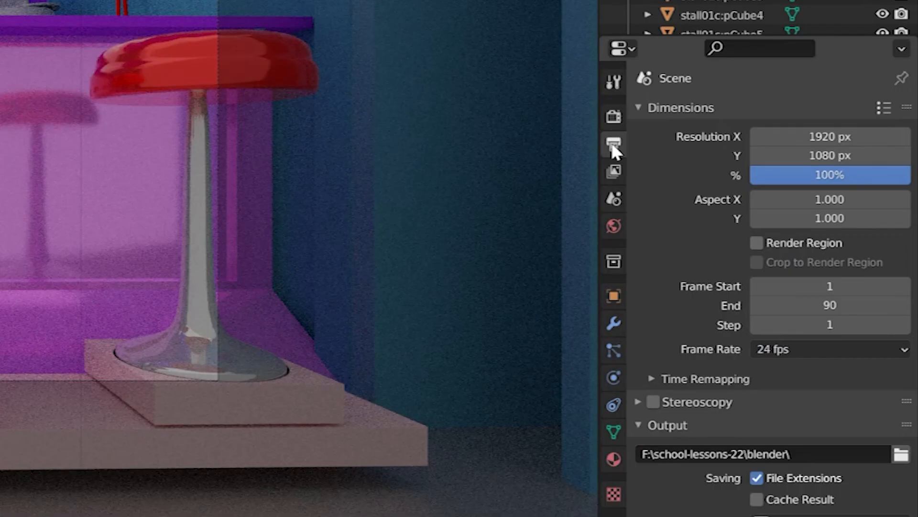
pyautogui.scroll(-1, 721, 433)
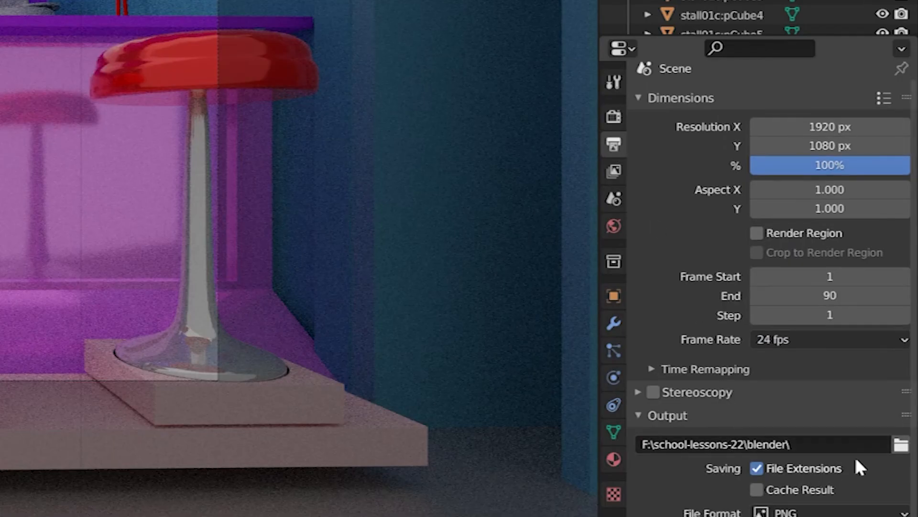
pyautogui.click(901, 445)
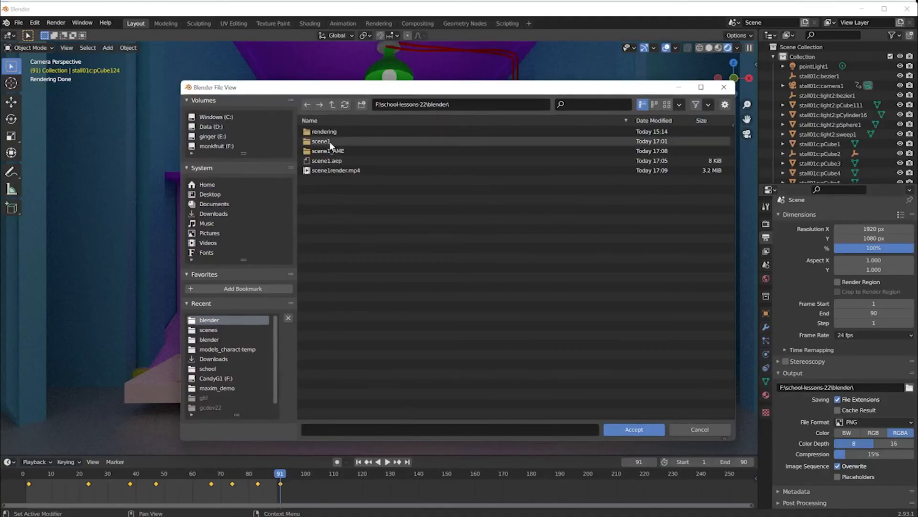
pyautogui.click(362, 104)
pyautogui.write('scene1b')
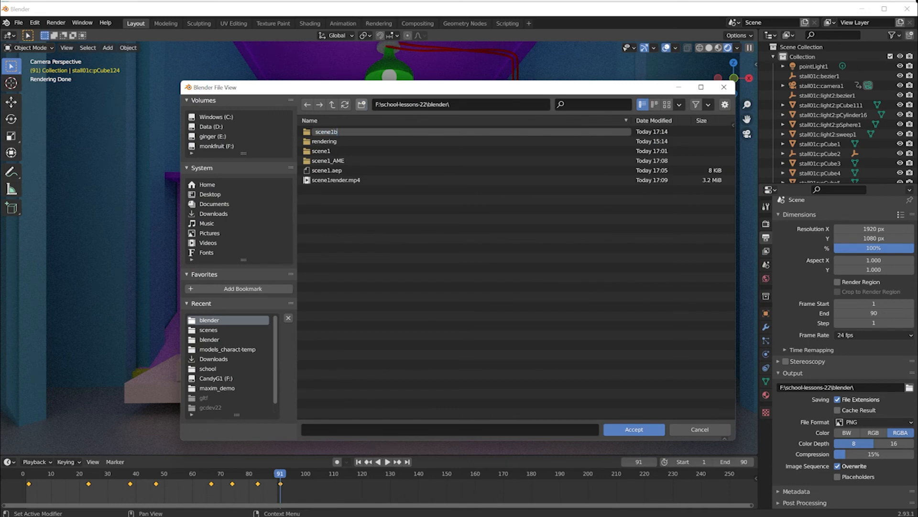
pyautogui.press('Return')
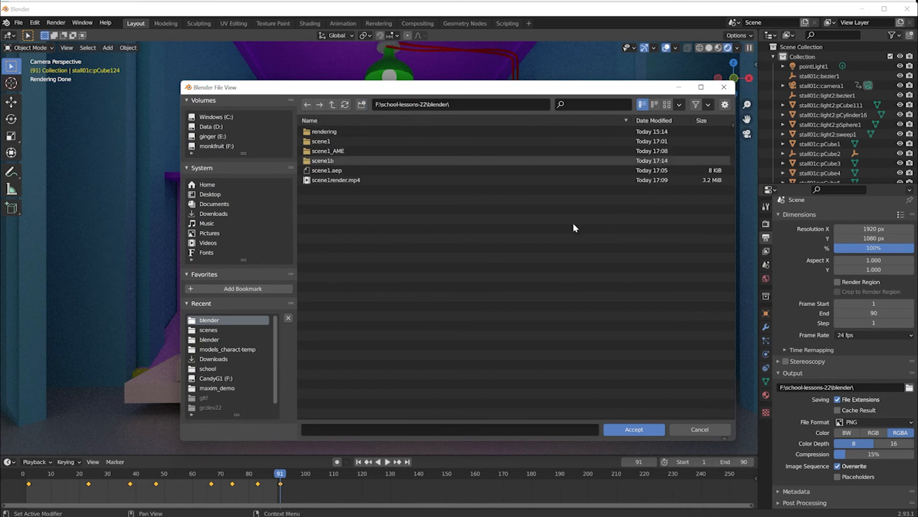
pyautogui.doubleClick(314, 162)
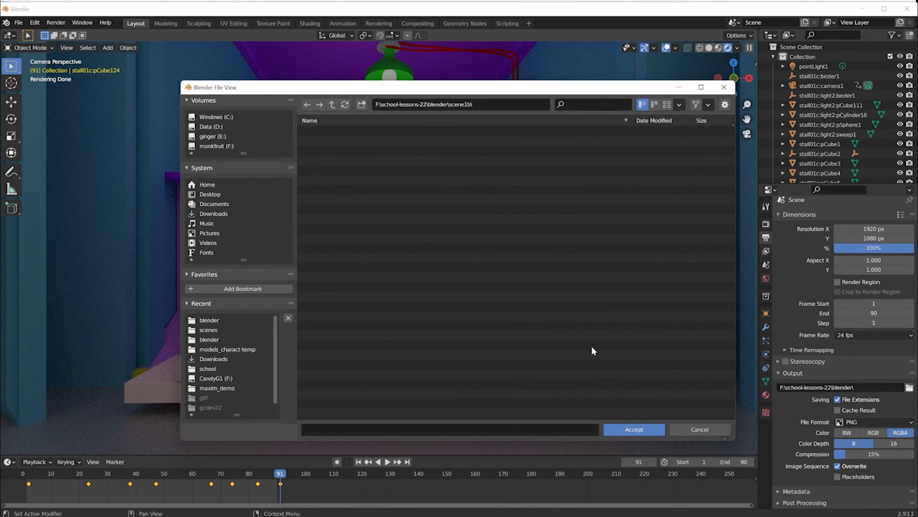
pyautogui.click(633, 427)
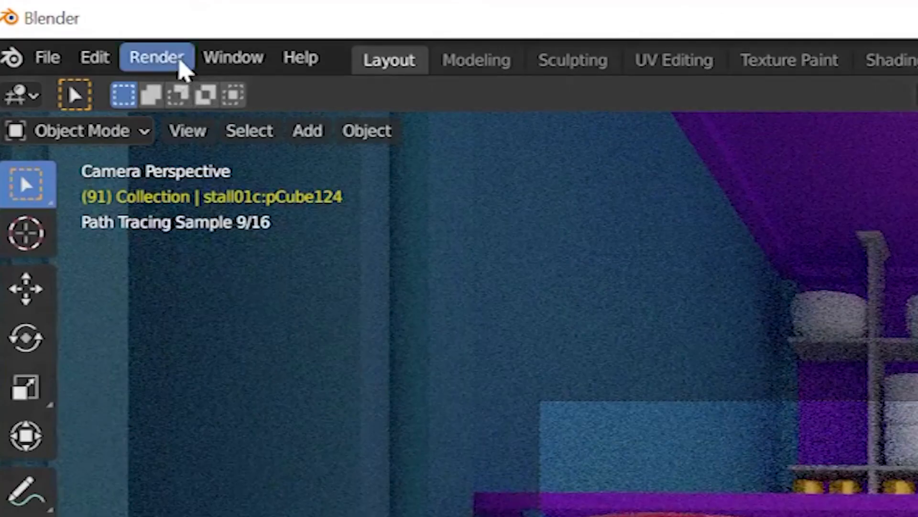
# Start rendering the full animation with Cycles into the scene1b folder
pyautogui.click(178, 60)
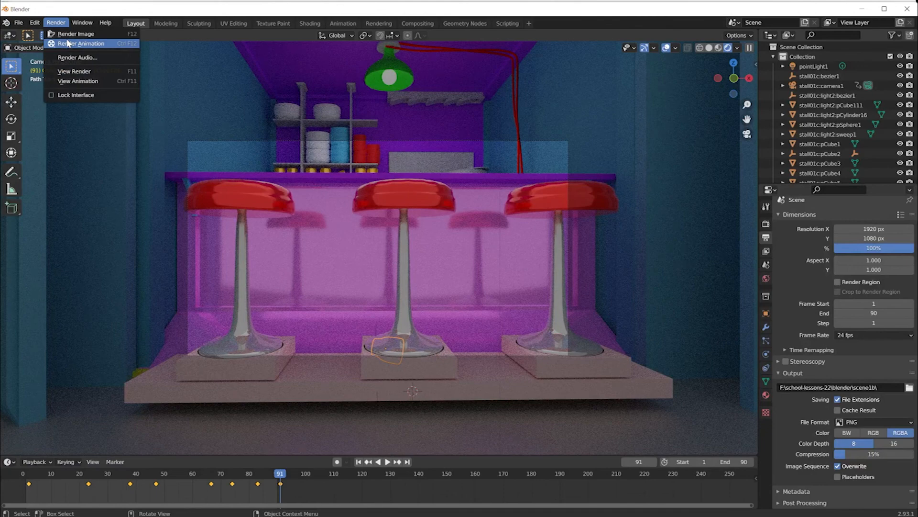
pyautogui.click(76, 43)
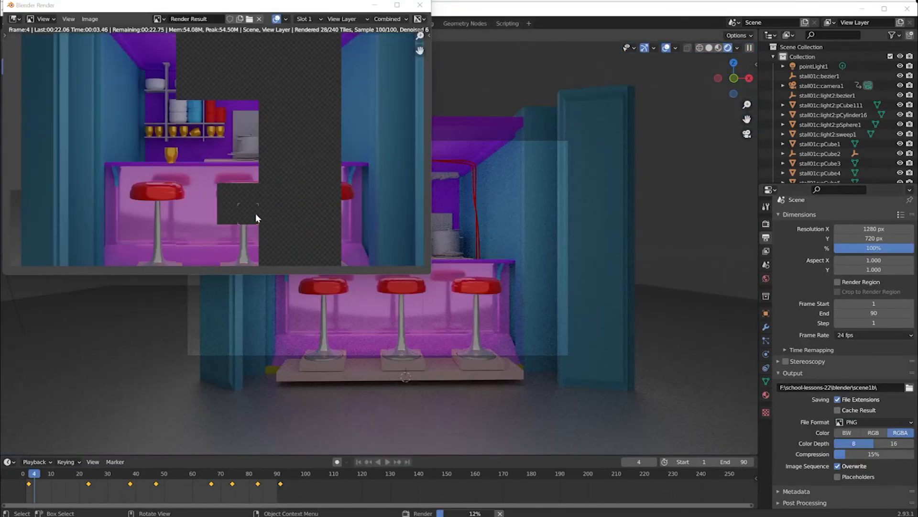